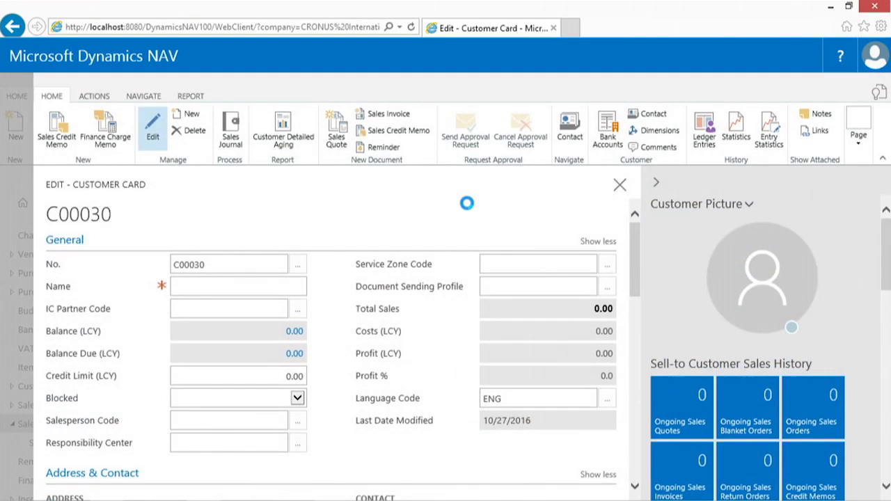
Step: Name the new customer Training Dimension on the customer card
key("Tab")
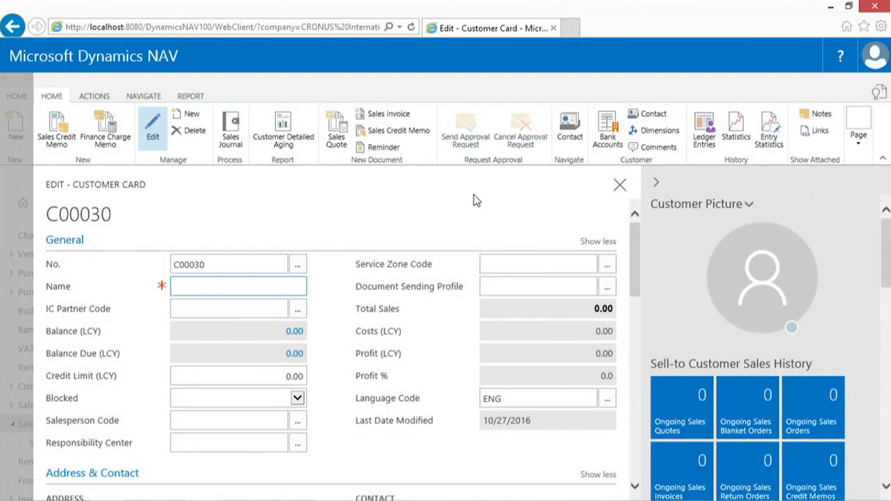
type("Training Dimension")
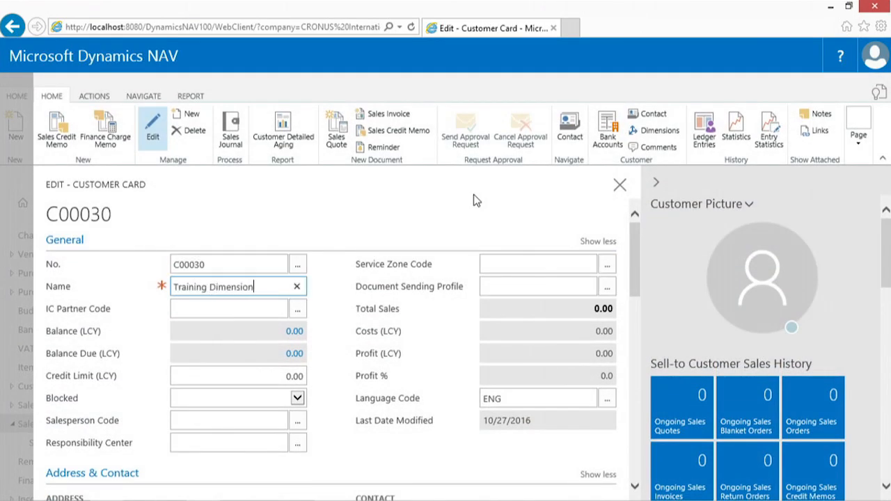
key("Tab")
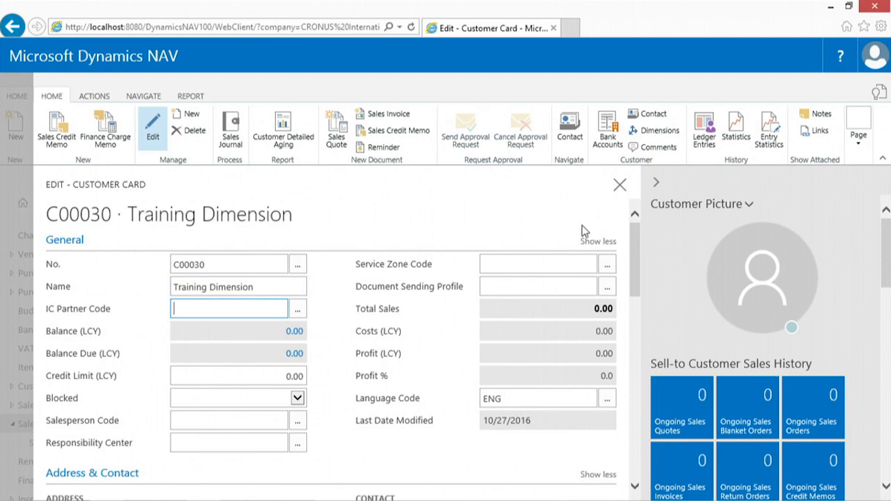
Step: Set the customer's Country/Region Code to GB in the address details
left_click_drag(632, 256, 633, 320)
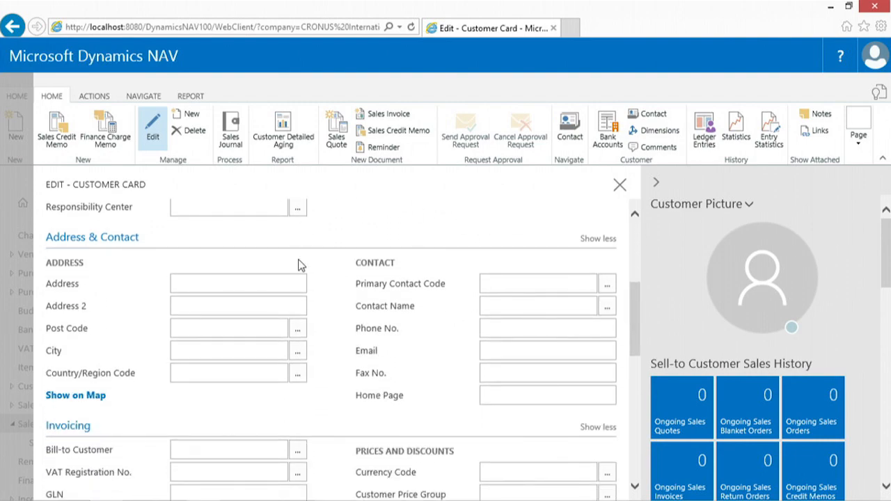
left_click(297, 382)
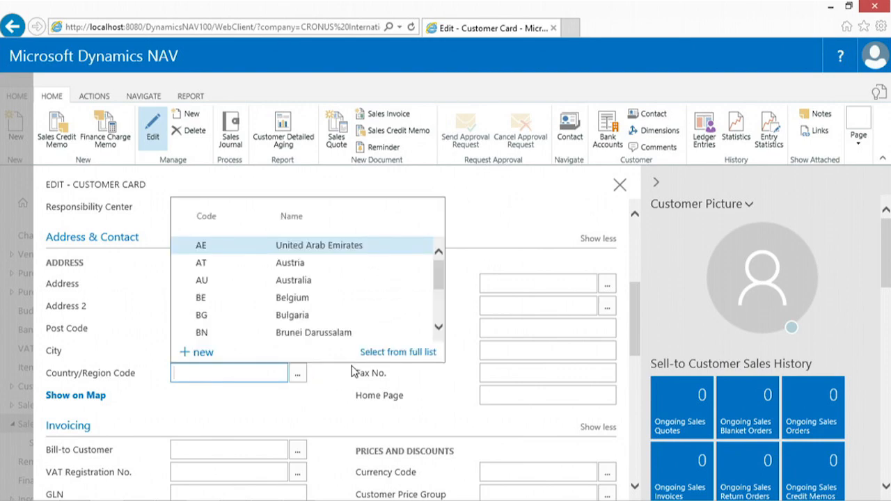
type("gb")
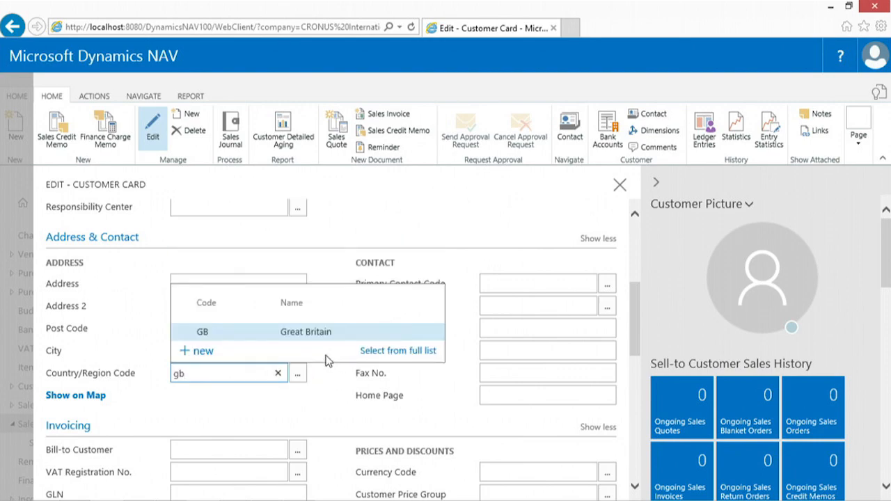
key("Return")
key("Tab")
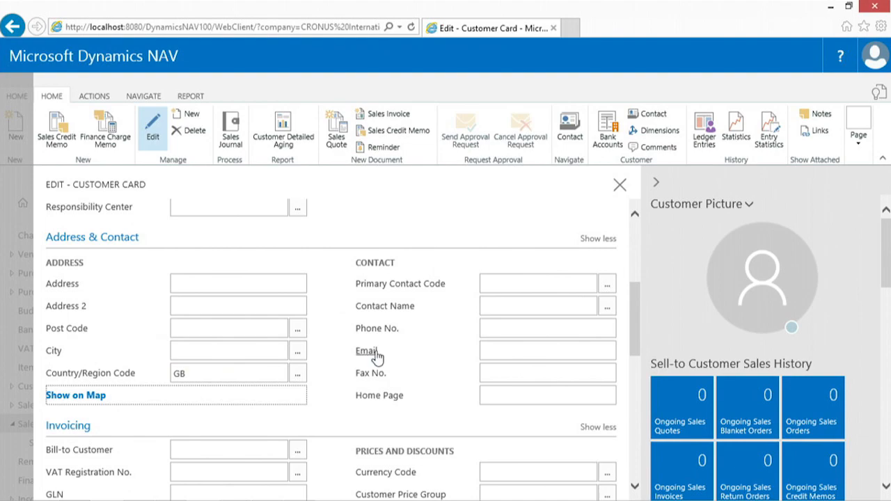
Step: Review the customer's invoicing posting groups and select Training Dimension as the customer on the new sales order
left_click_drag(634, 325, 631, 381)
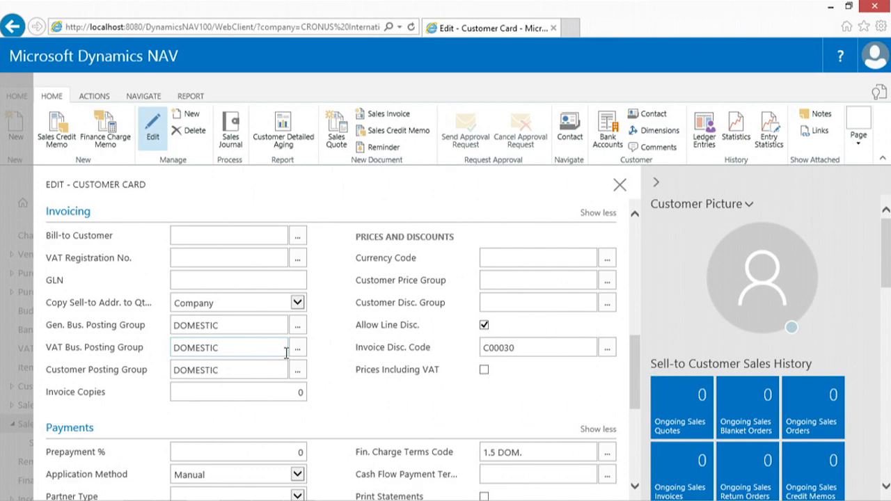
left_click_drag(631, 369, 632, 235)
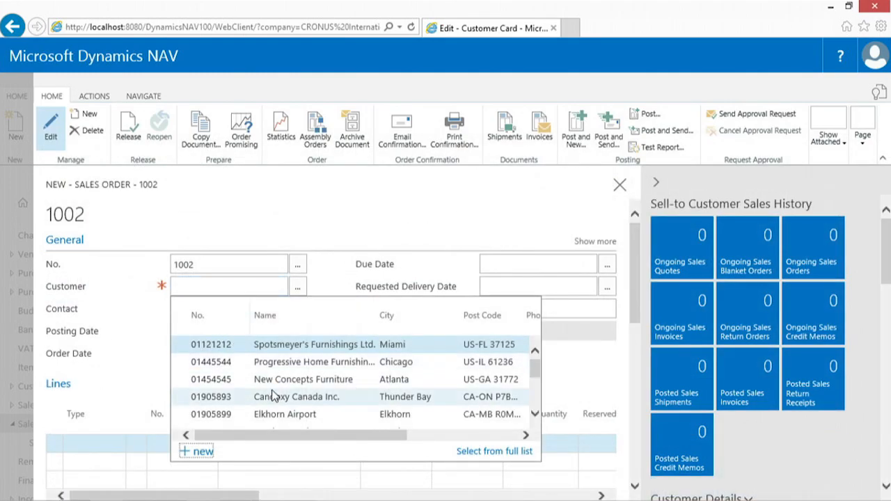
scroll(268, 392, "down", 5)
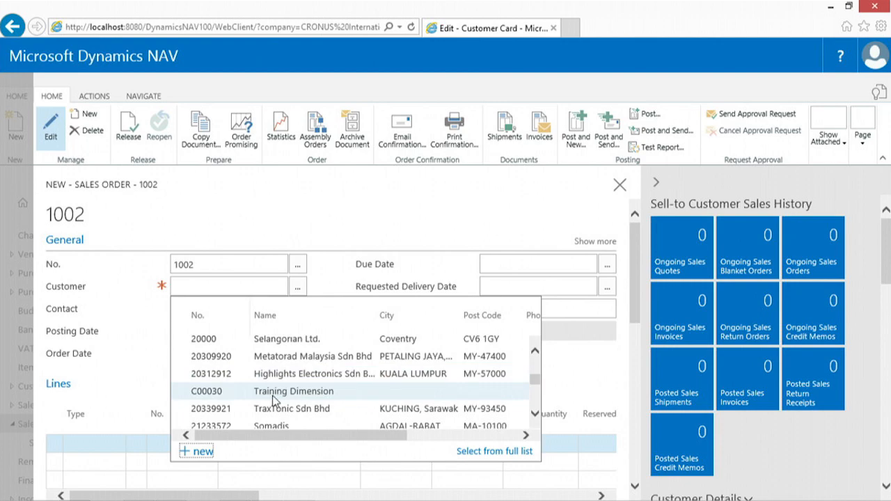
left_click(276, 393)
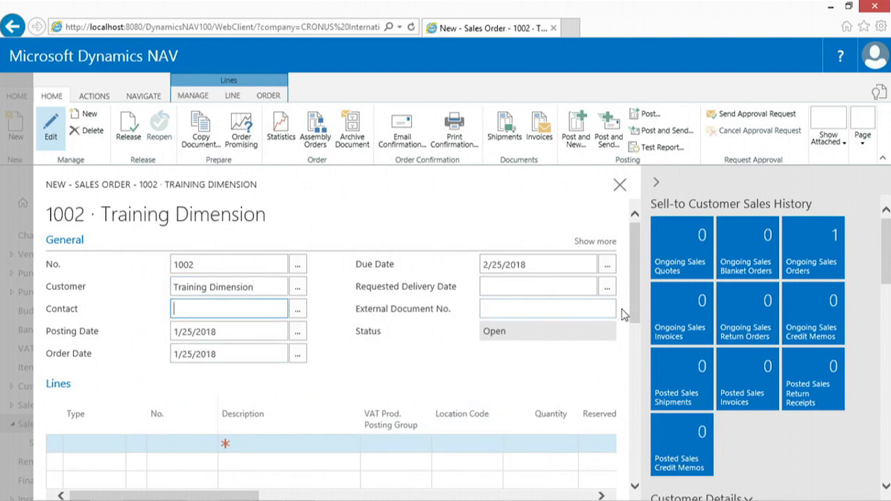
Step: Add a first sales order line of type Item for item 1900-S, PARIS Guest Chair, black
left_click_drag(631, 304, 638, 325)
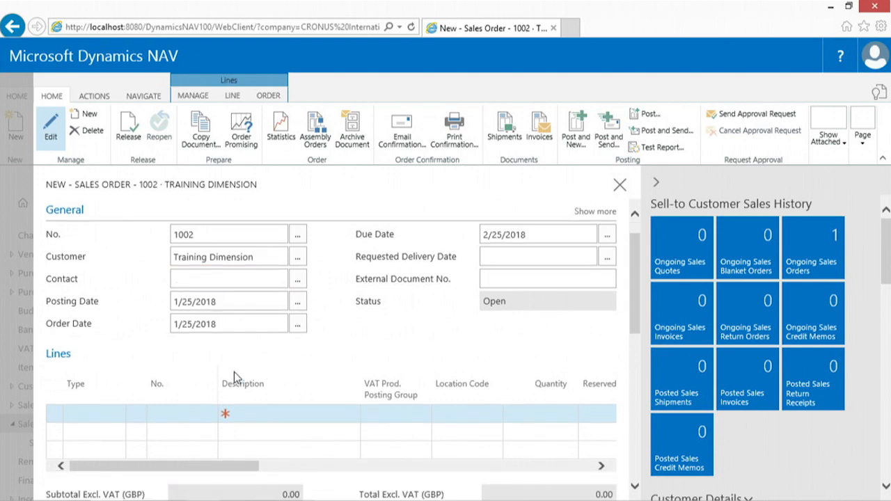
left_click(94, 419)
left_click(77, 439)
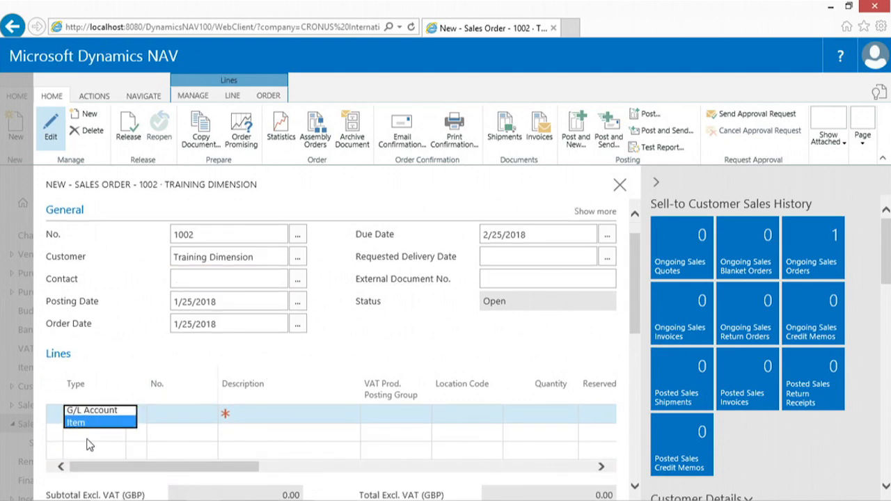
key("Tab")
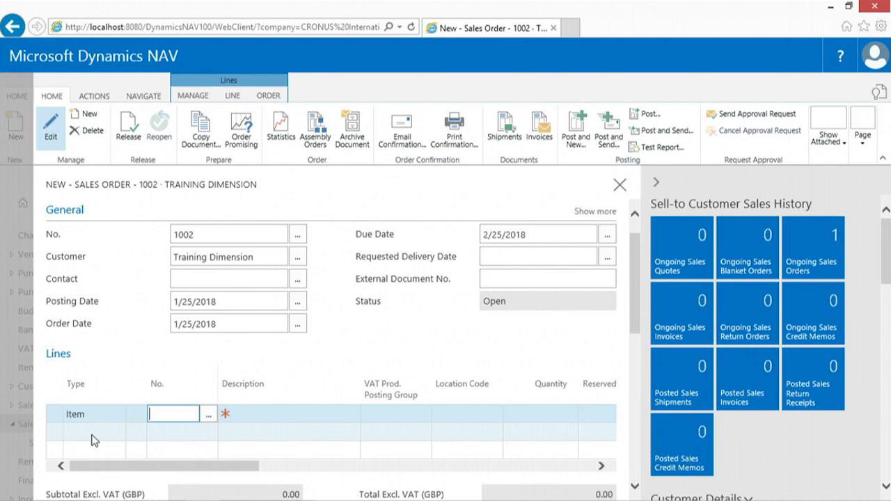
type("1900-S")
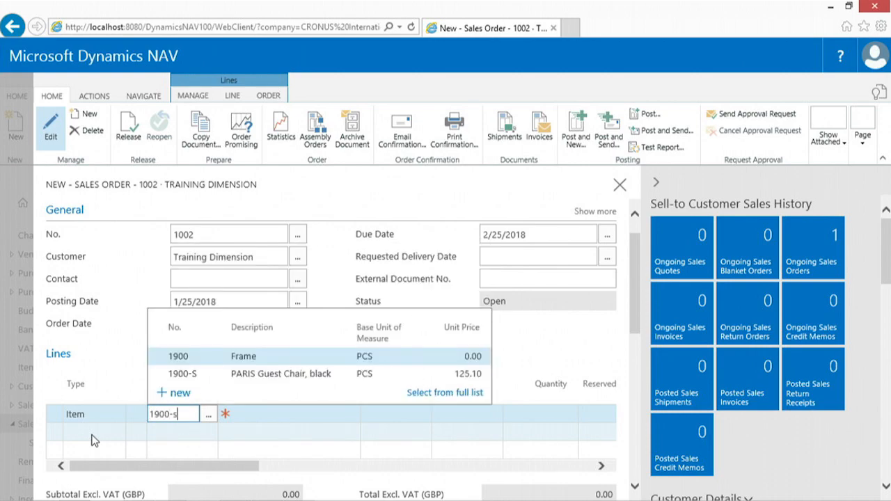
key("Tab")
key("Tab")
key("Tab")
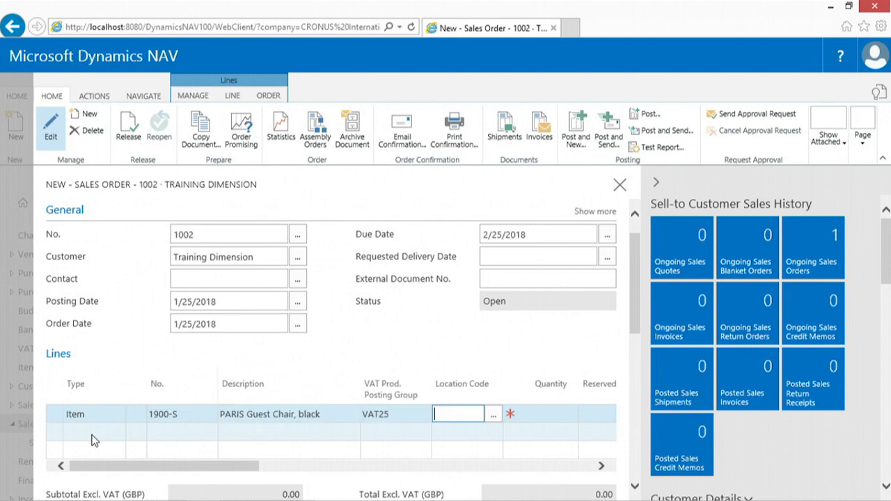
Step: Set the guest chair line's location code to BLUE and its quantity to 8
type("bl")
key("Tab")
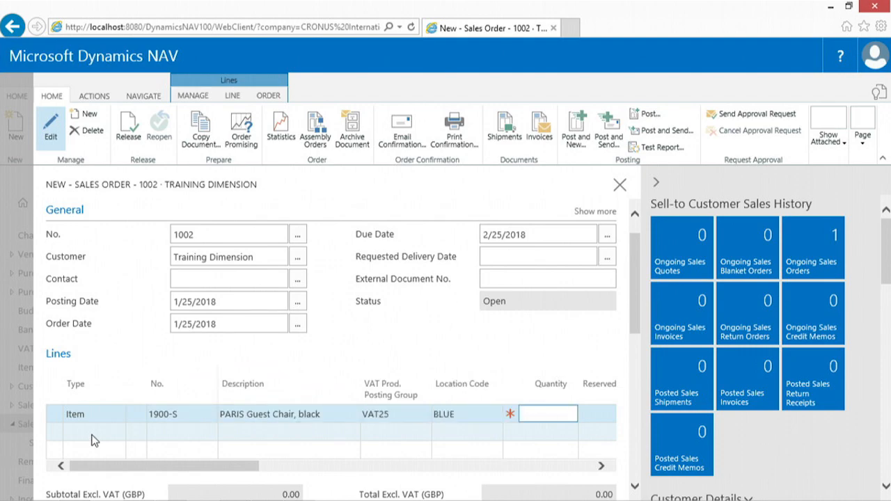
type("8")
key("Down")
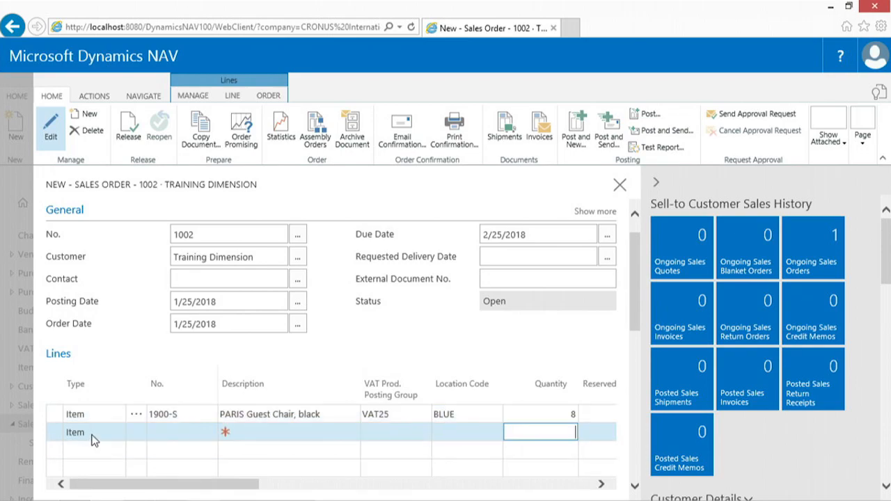
Step: Add a second sales order line for item 70100, Paint, black
left_click(166, 432)
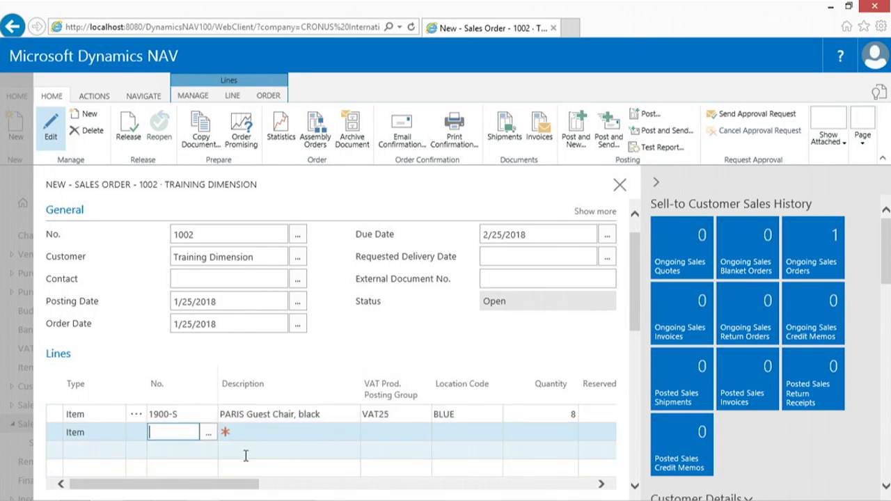
type("700")
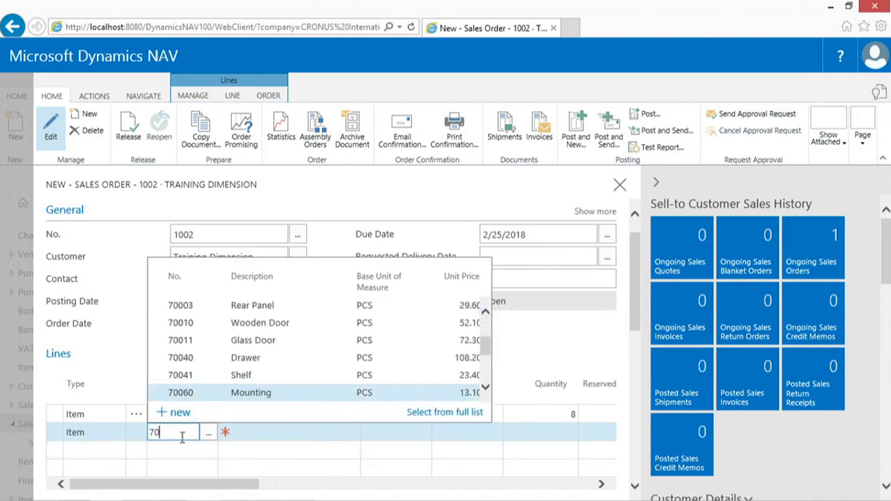
key("Down")
key("Down")
key("Down")
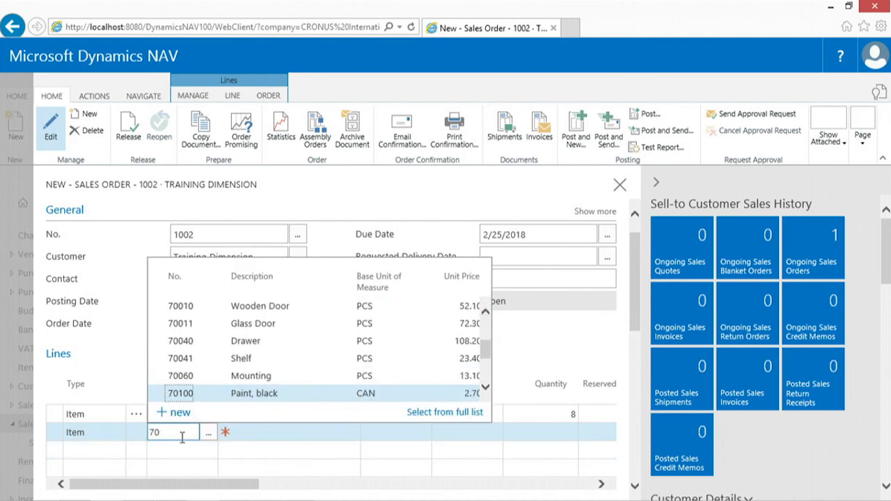
key("Up")
key("Up")
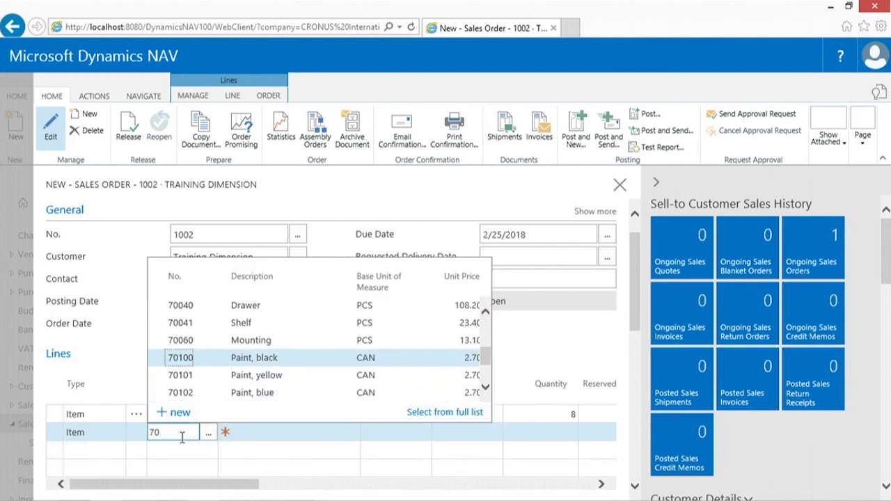
key("Tab")
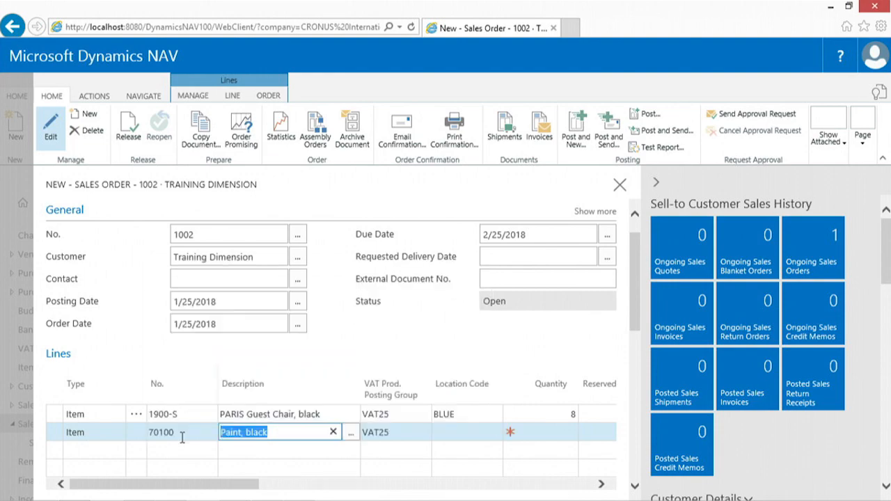
Step: Set the black paint line's location code to BLUE and its quantity to 10
key("Tab")
key("Tab")
type("B")
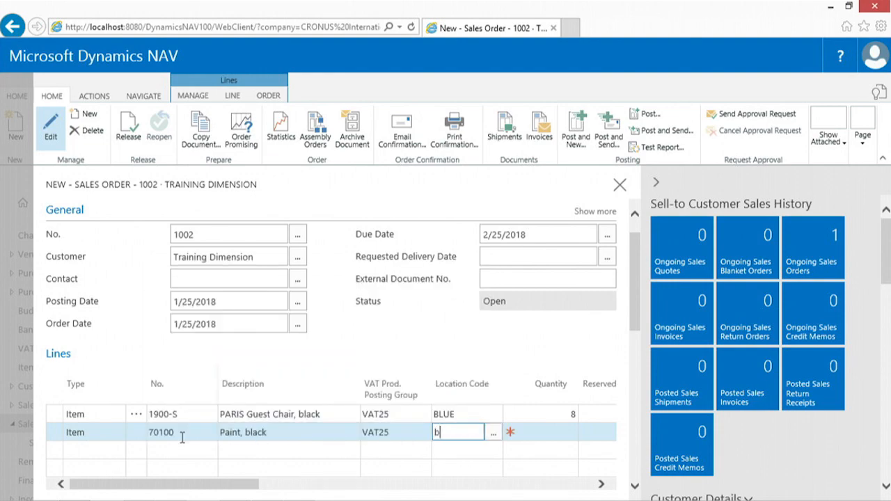
key("Tab")
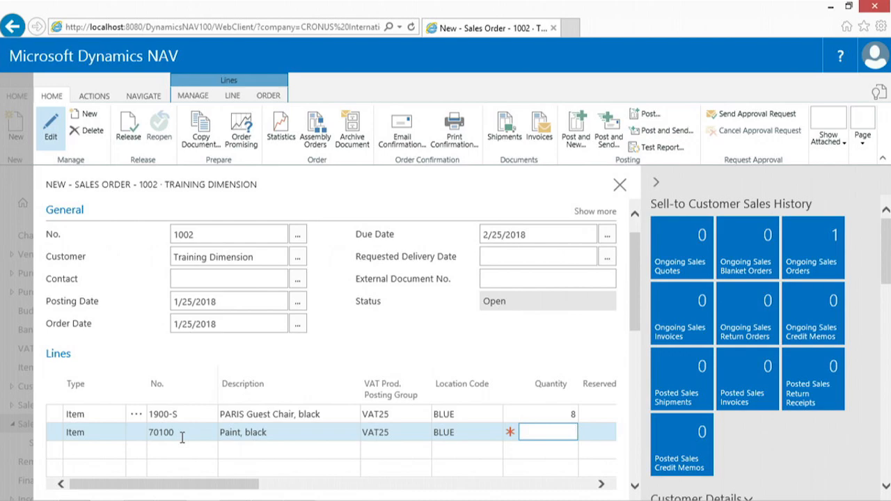
type("10")
key("shift+Tab")
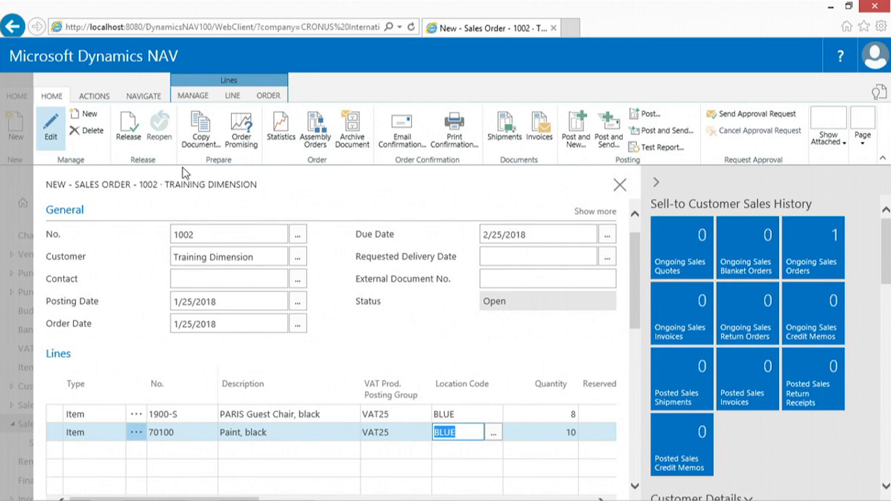
Step: Open the sales order's header dimensions and add the AREA dimension with value 30, Europe North (EU)
left_click(144, 96)
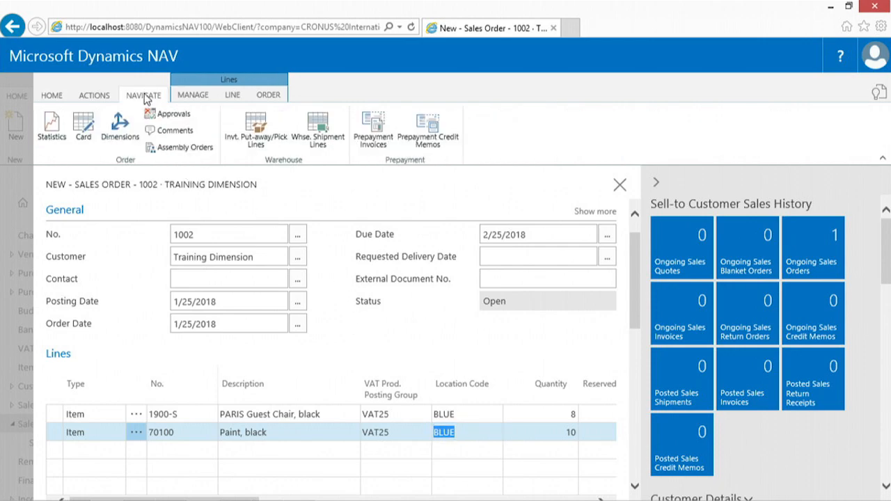
left_click(118, 125)
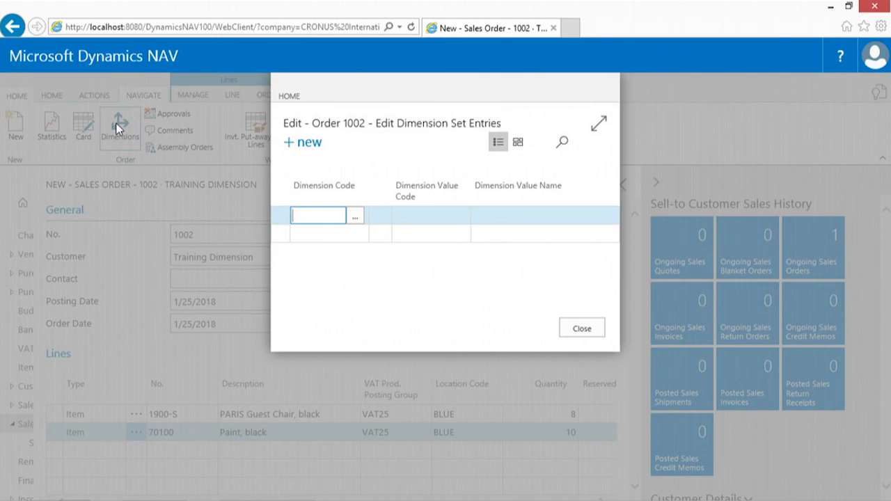
type("a")
left_click(332, 274)
left_click(462, 218)
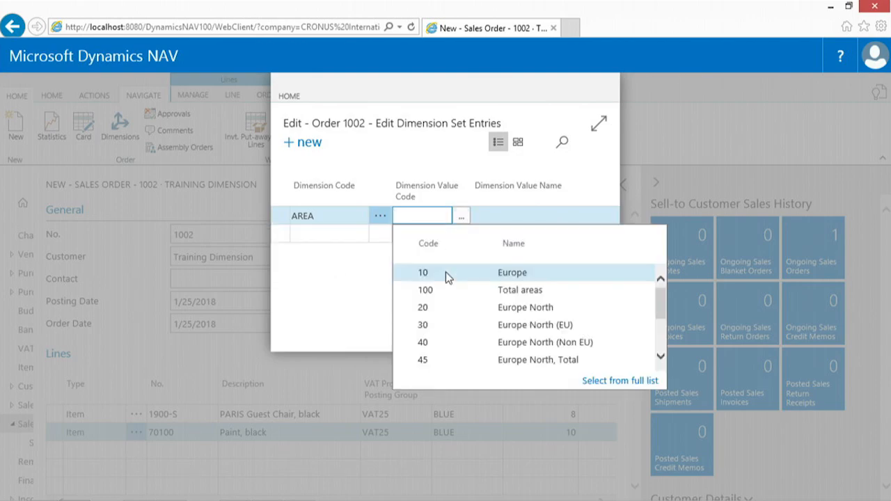
left_click(426, 325)
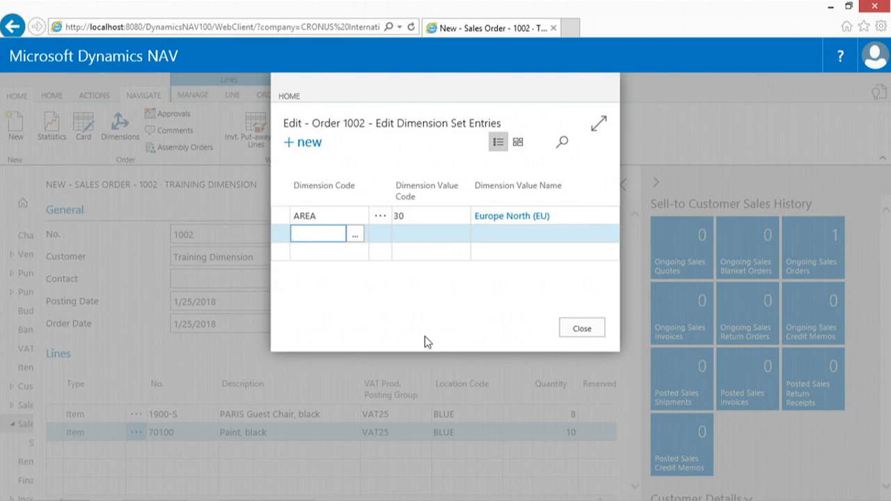
Step: Add the CUSTOMERGROUP dimension with value MEDIUM to the order's dimension set and close the dimension entries
left_click(356, 236)
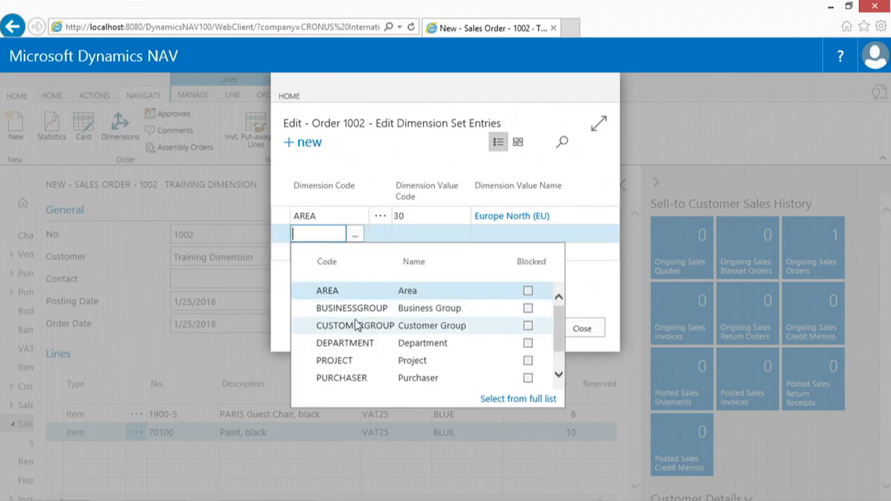
left_click(357, 325)
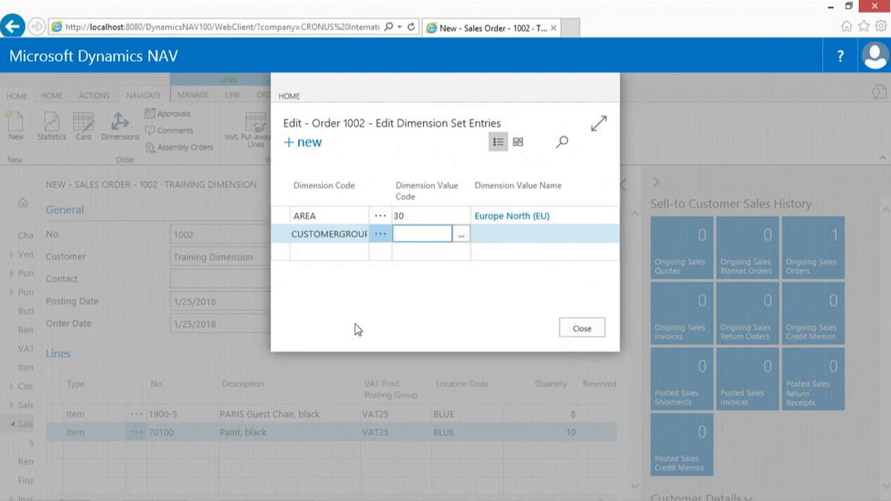
left_click(461, 237)
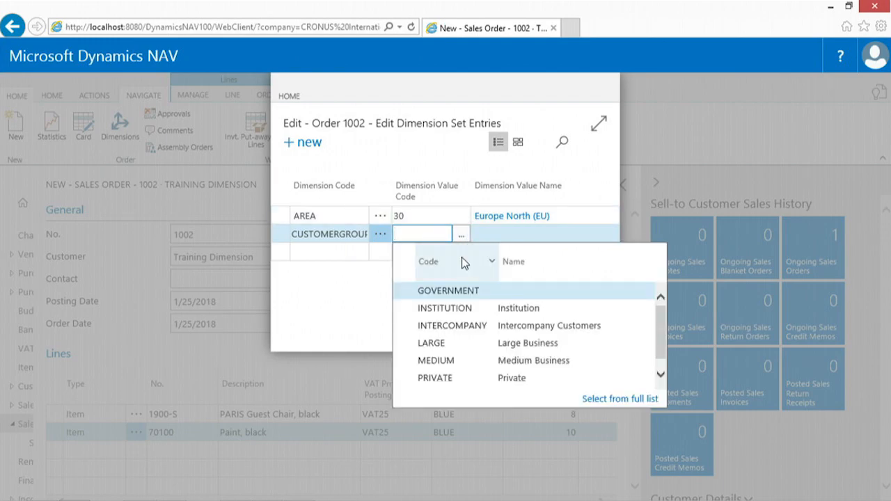
left_click(443, 360)
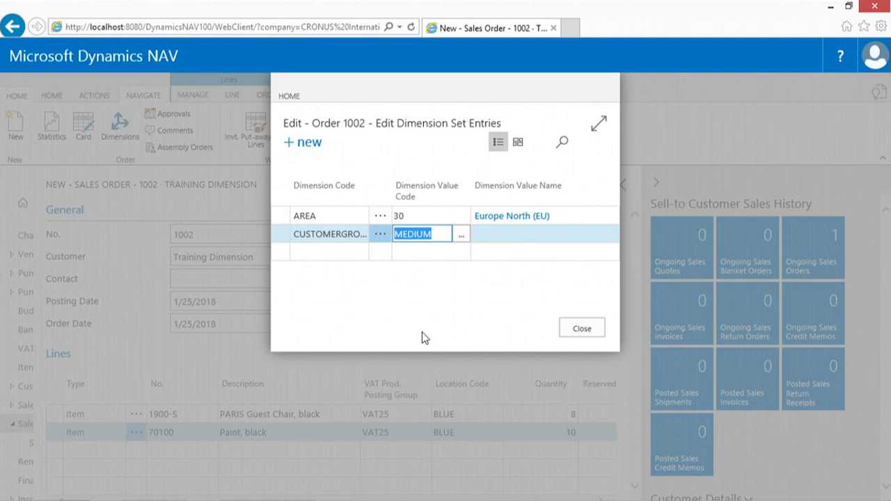
key("Up")
key("Down")
left_click(572, 331)
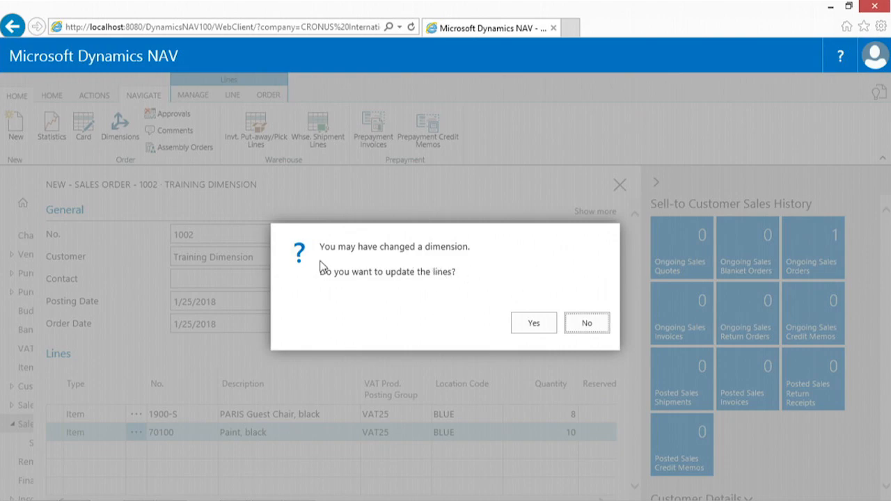
Step: Apply the header dimension change to the order lines and open the dimensions of the PARIS Guest Chair line
left_click(532, 329)
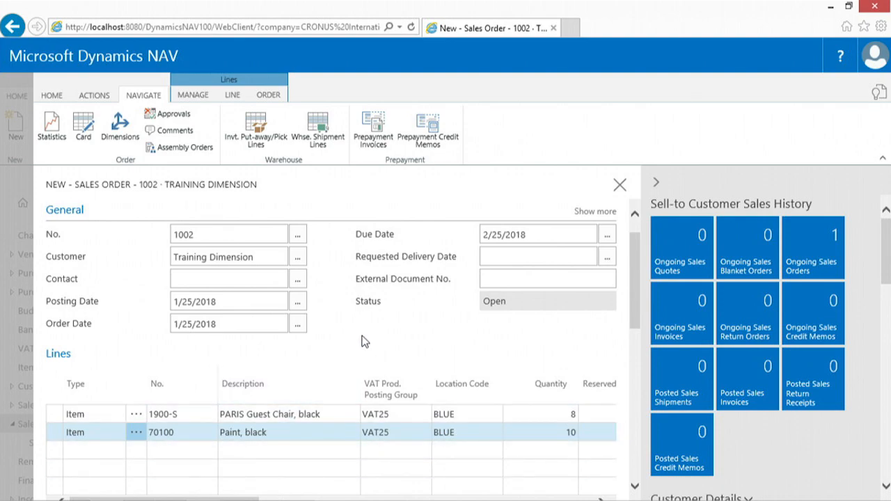
left_click(257, 414)
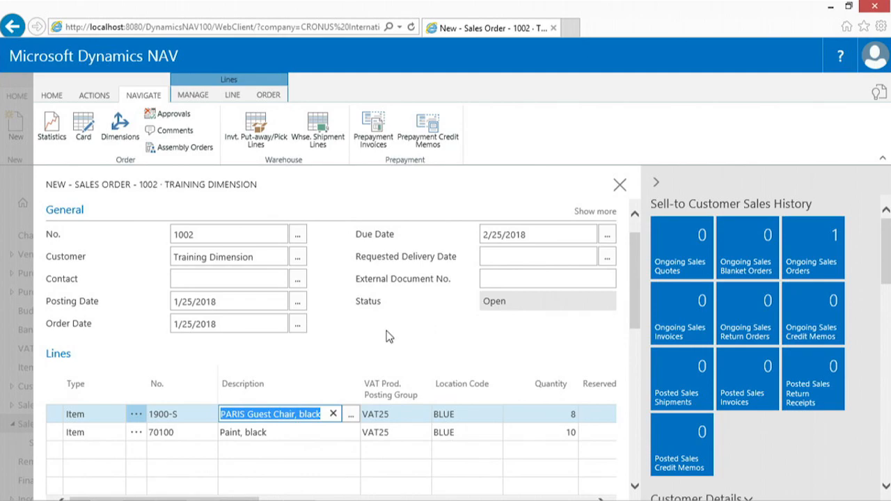
left_click(231, 95)
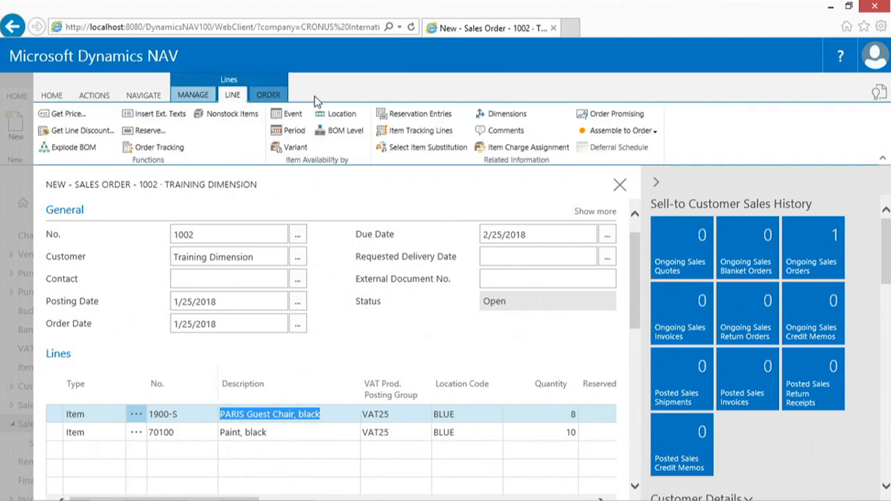
left_click(496, 115)
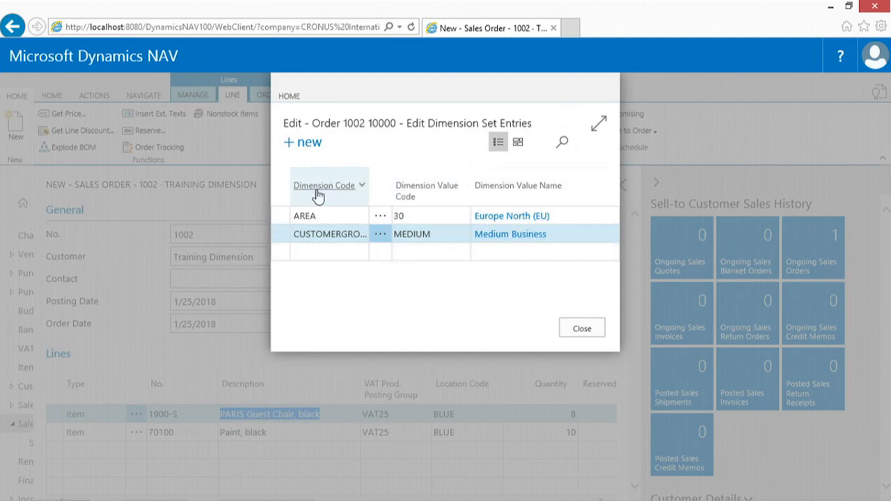
Step: Add the BUSINESSGROUP dimension with value OFFICE to the guest chair line and close its dimension entries
left_click(327, 253)
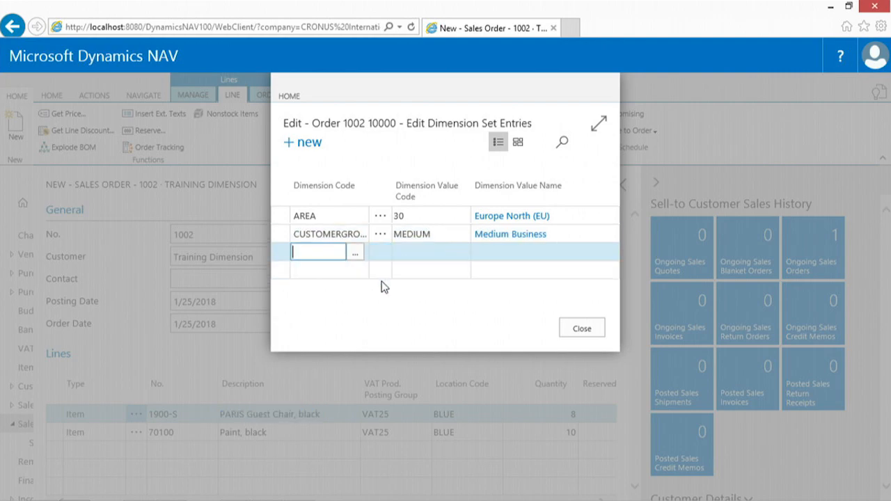
left_click(357, 259)
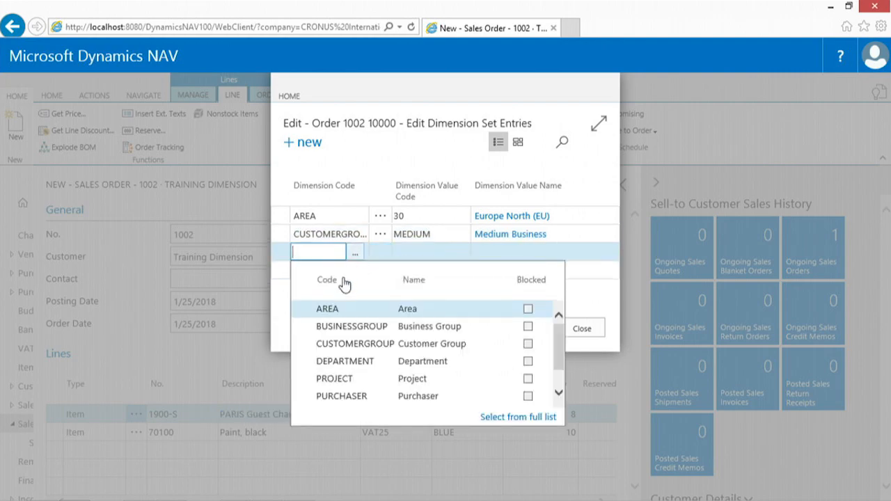
left_click(334, 328)
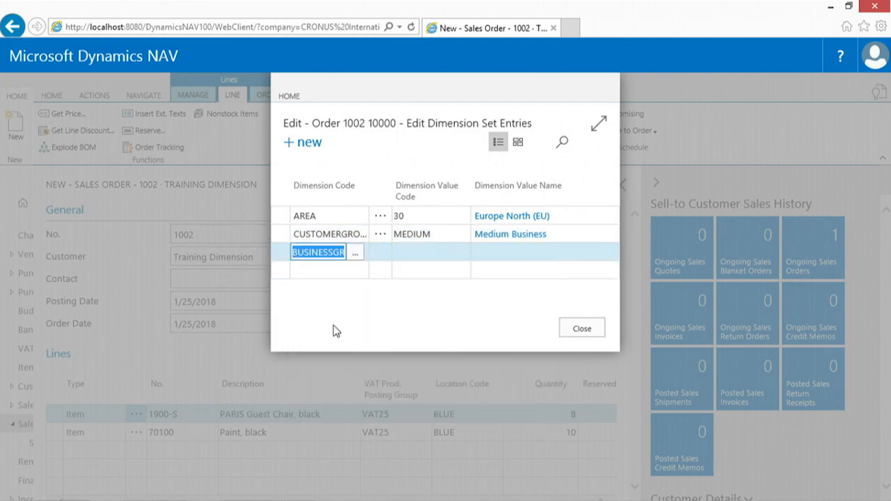
left_click(461, 255)
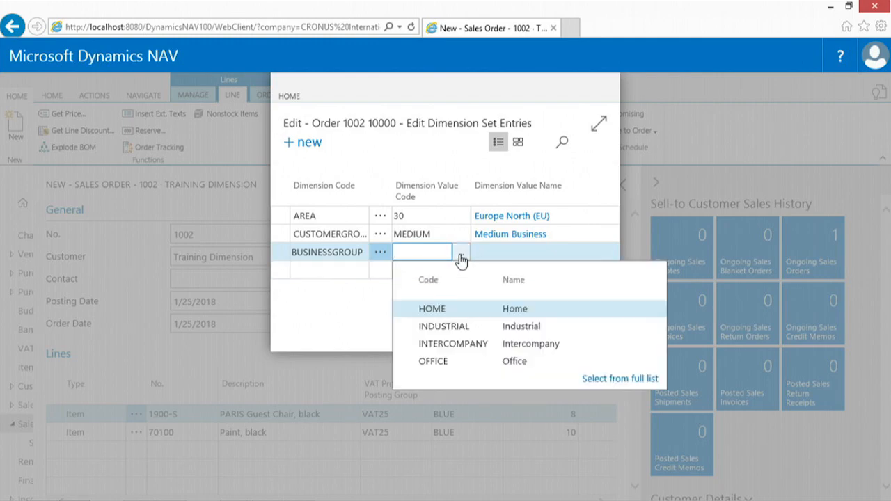
left_click(430, 362)
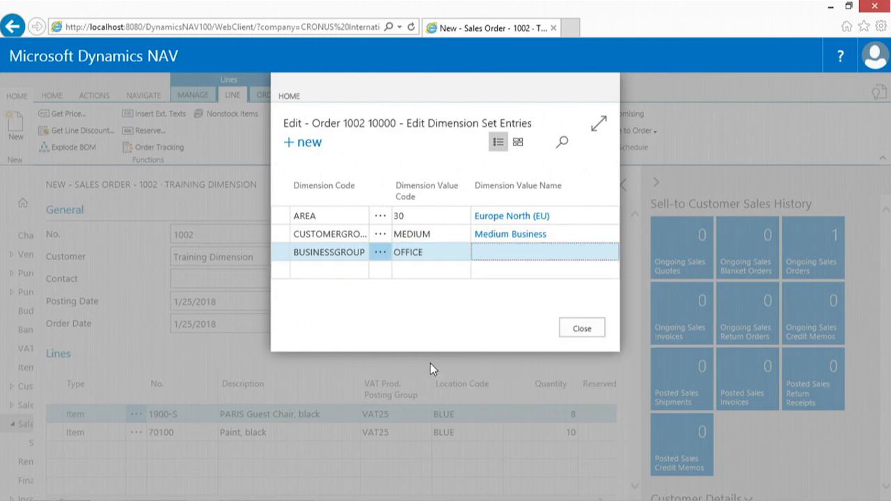
left_click(582, 332)
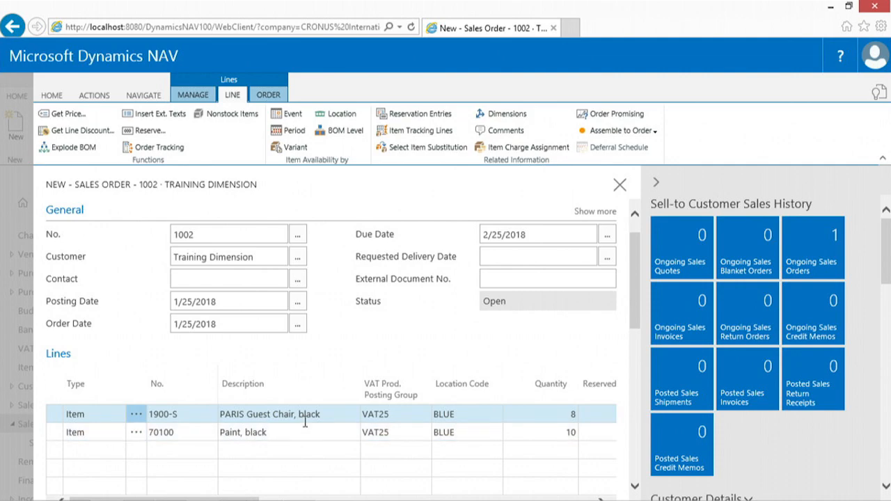
Step: Add the BUSINESSGROUP dimension with value INDUSTRIAL to the black paint line and exit the sales order without posting
left_click(59, 435)
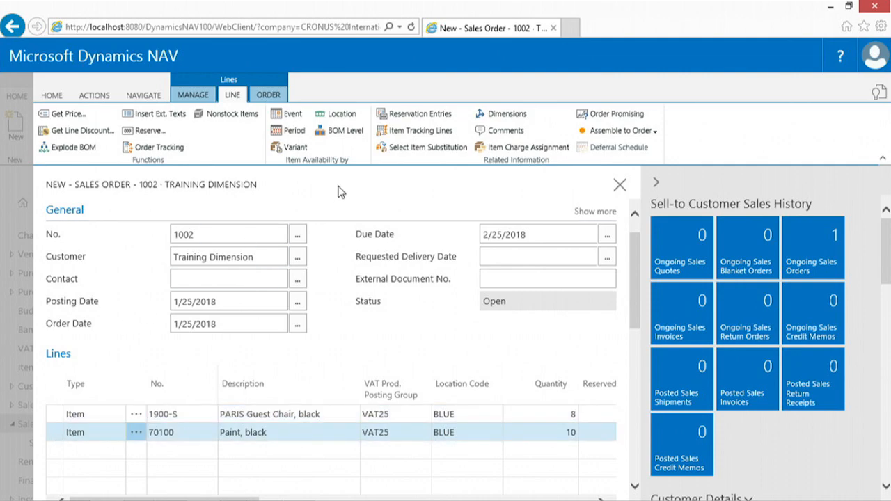
left_click(496, 115)
left_click(354, 256)
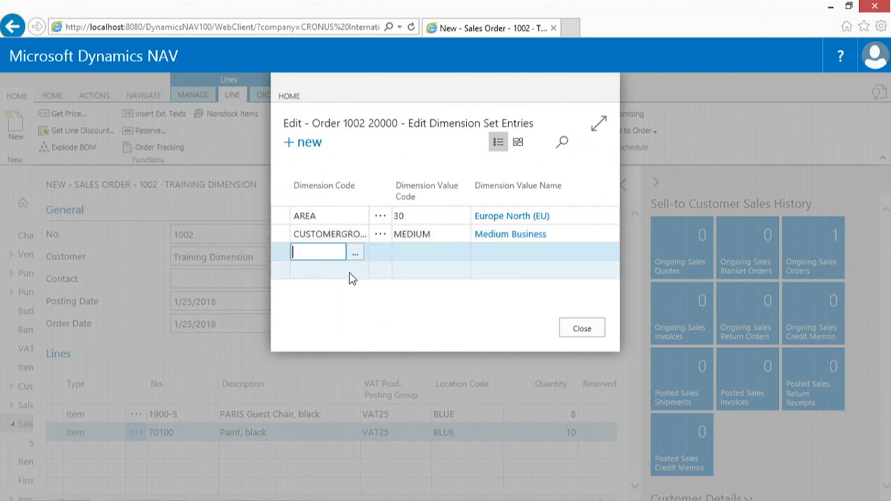
left_click(359, 255)
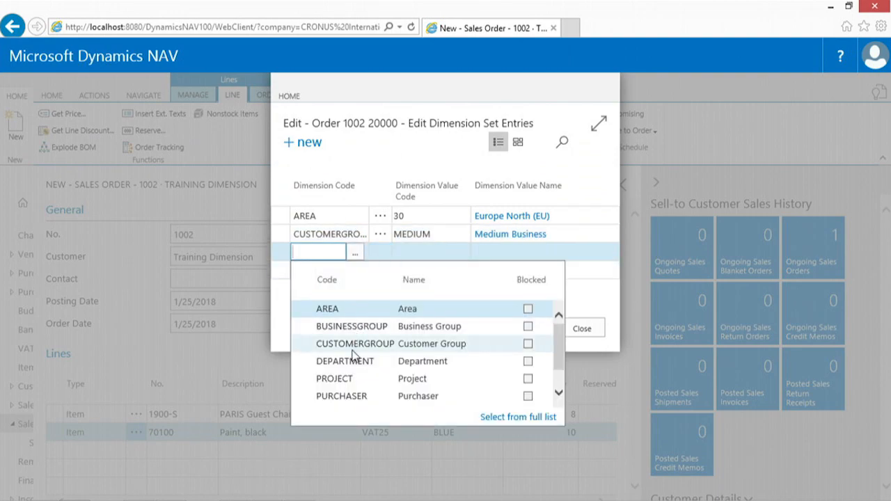
left_click(352, 326)
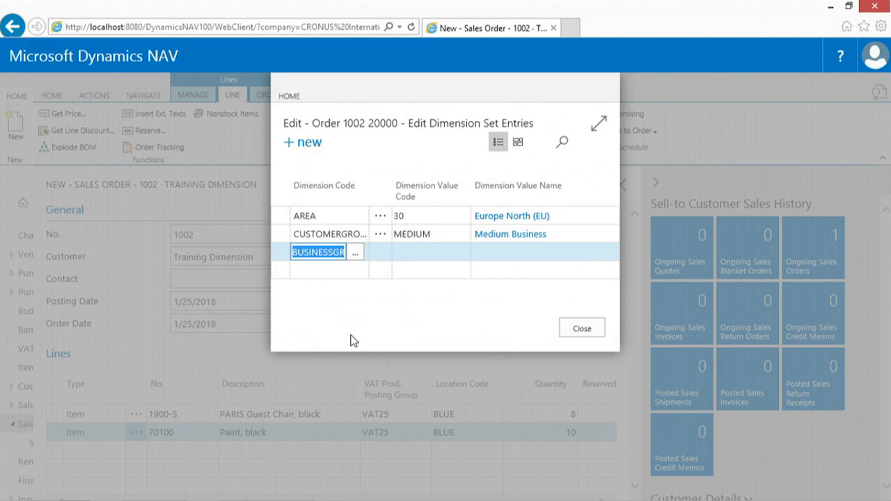
key("Tab")
left_click(459, 255)
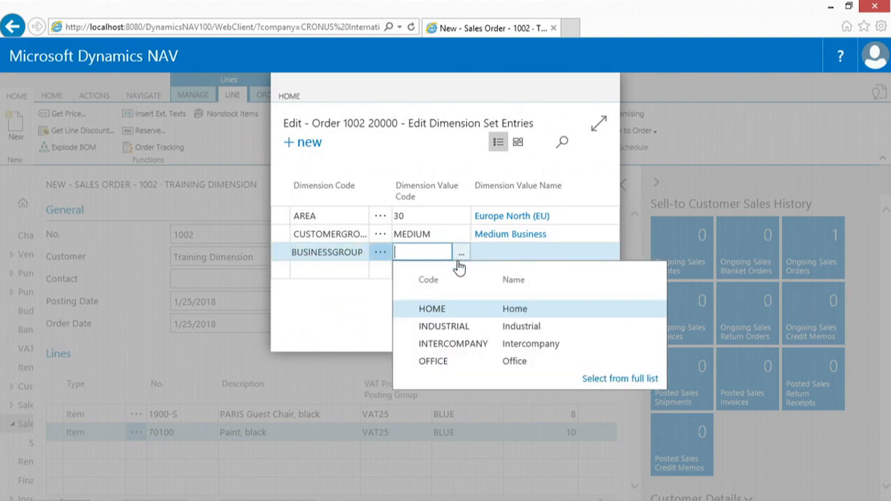
left_click(440, 327)
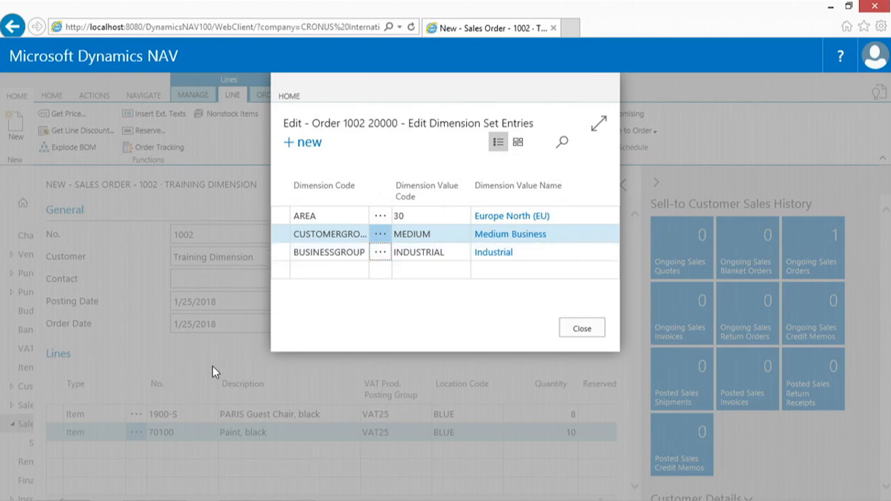
left_click(576, 332)
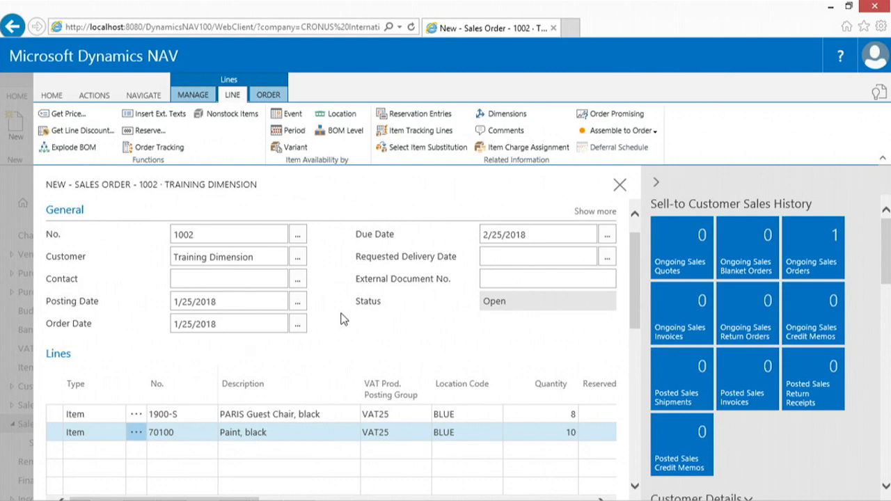
key("Escape")
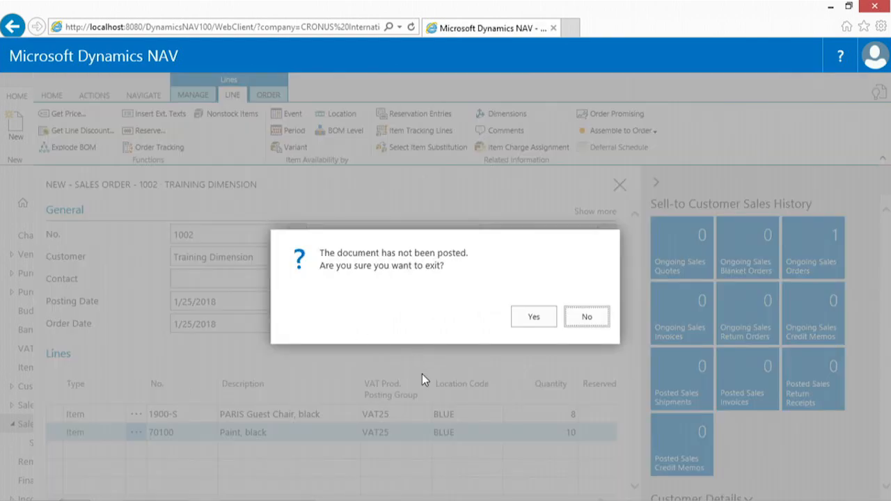
left_click(536, 318)
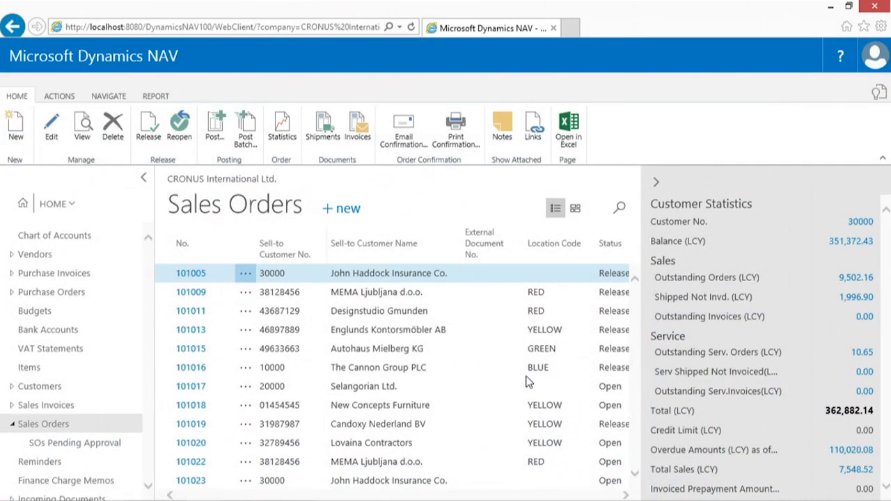
Step: Search the pages and reports for "gen led" and open General Ledger Setup
left_click(879, 93)
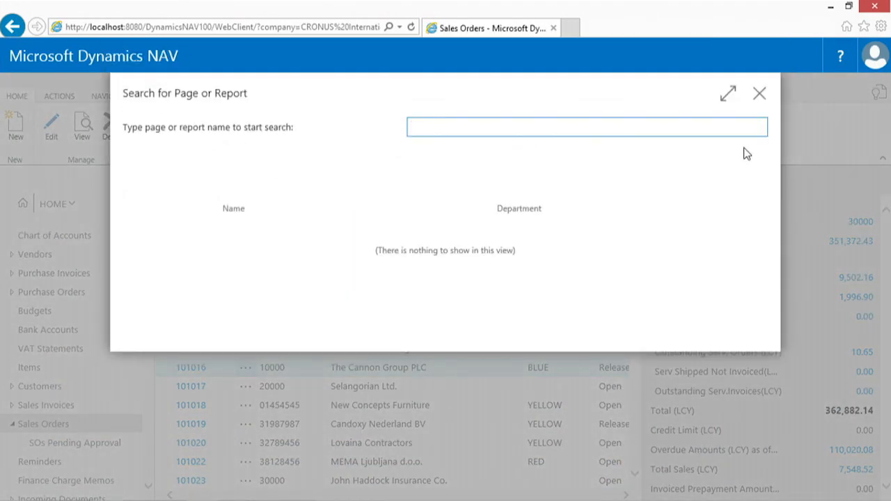
type("gen l")
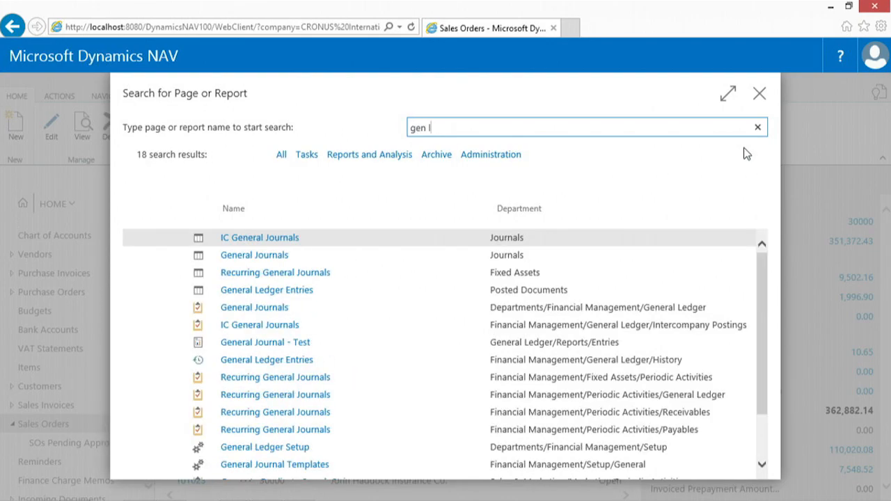
type("o")
key("BackSpace")
type("ed")
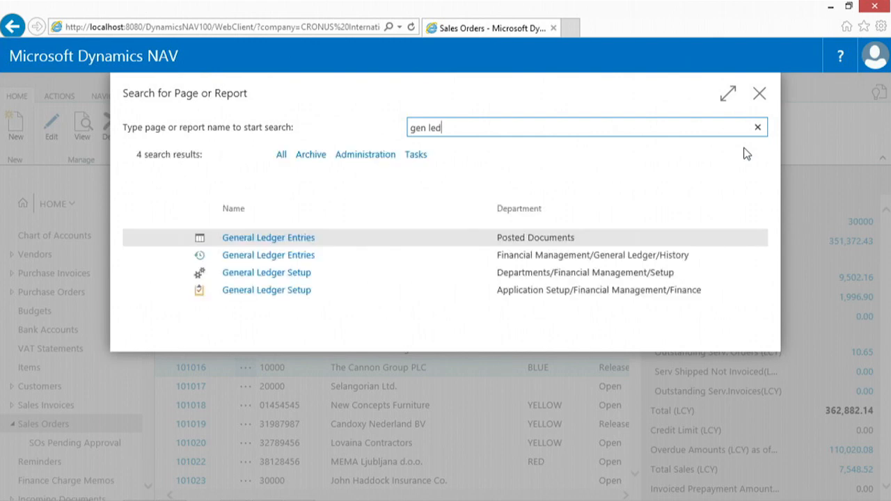
left_click(312, 273)
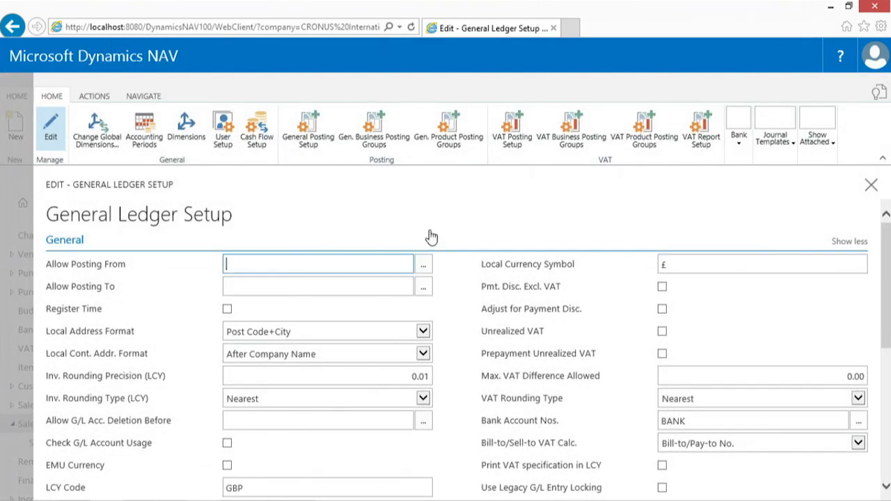
Step: Examine all global and shortcut dimension codes in General Ledger Setup, including the additional fields, and close the setup
left_click_drag(885, 256, 887, 342)
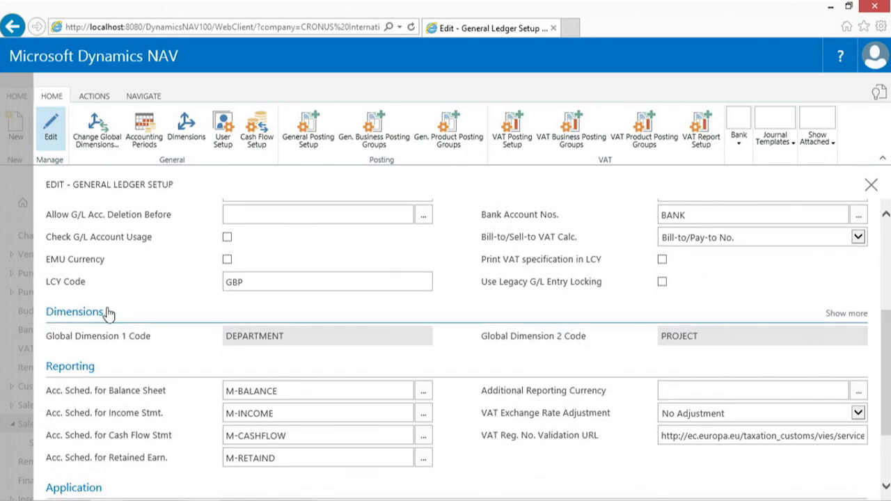
left_click(845, 315)
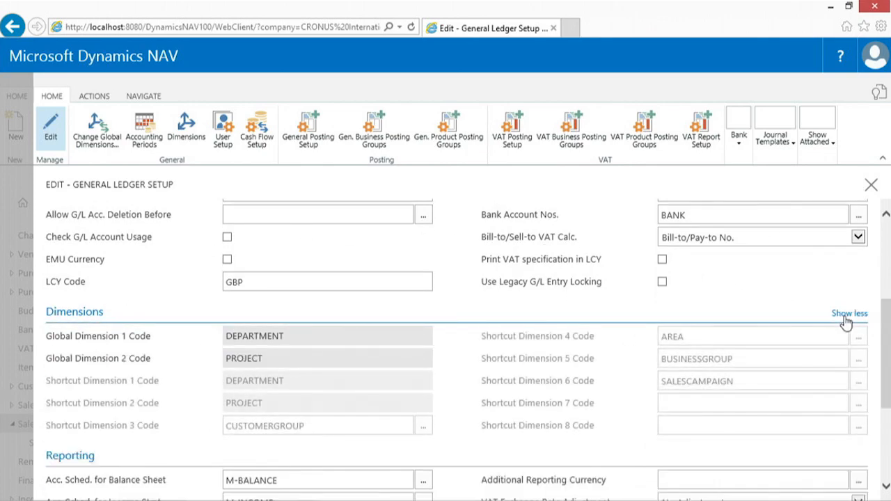
left_click_drag(884, 318, 885, 329)
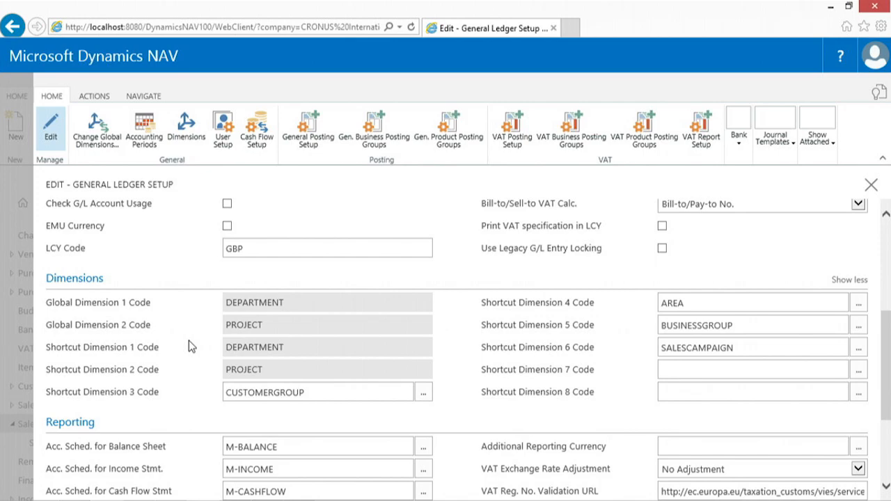
key("Escape")
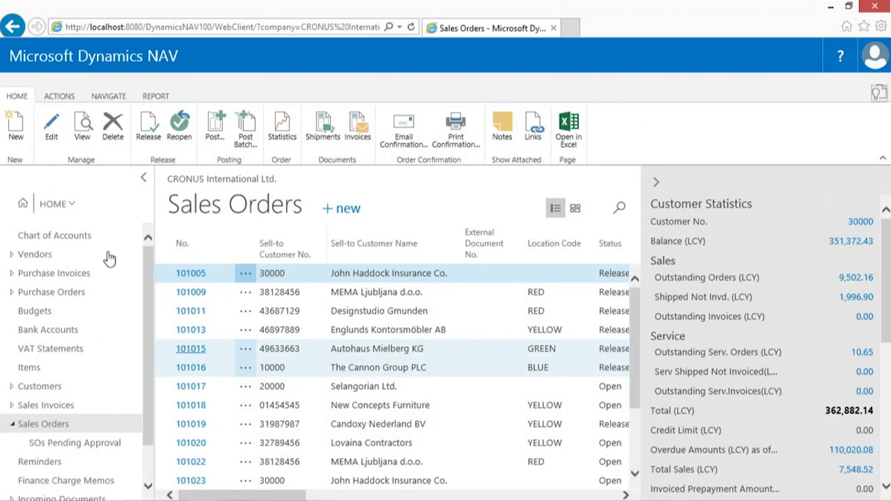
Step: Open the Chart of Accounts and search it for accounts containing 82
left_click(41, 242)
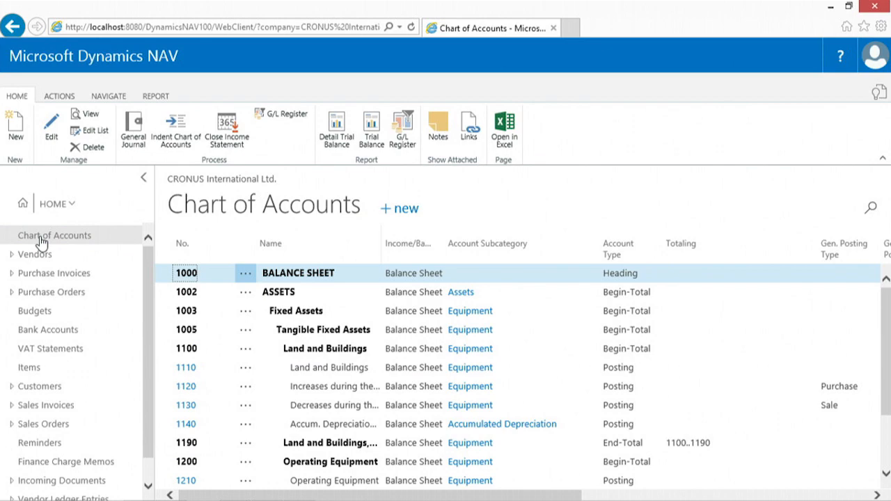
scroll(324, 278, "down", 10)
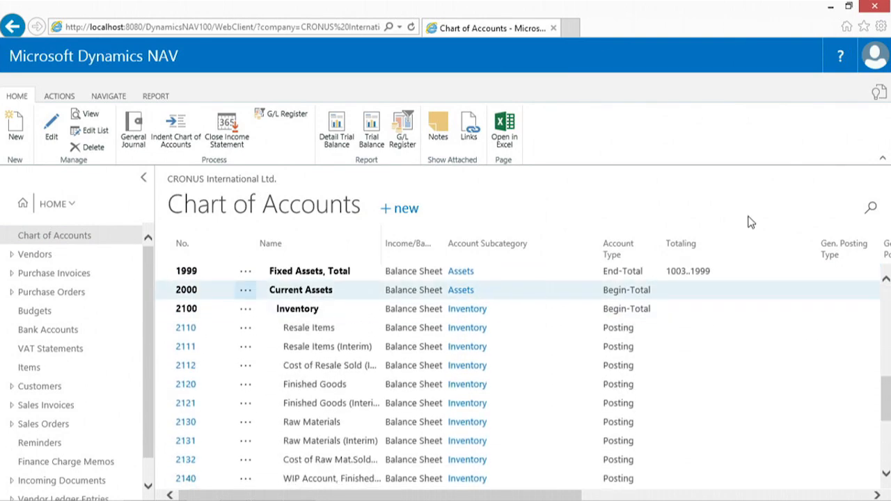
left_click(870, 208)
type("8")
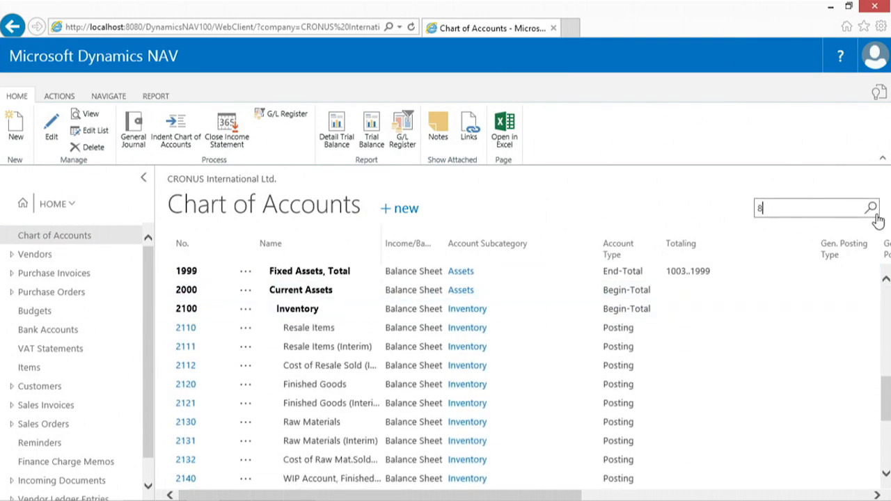
type("2")
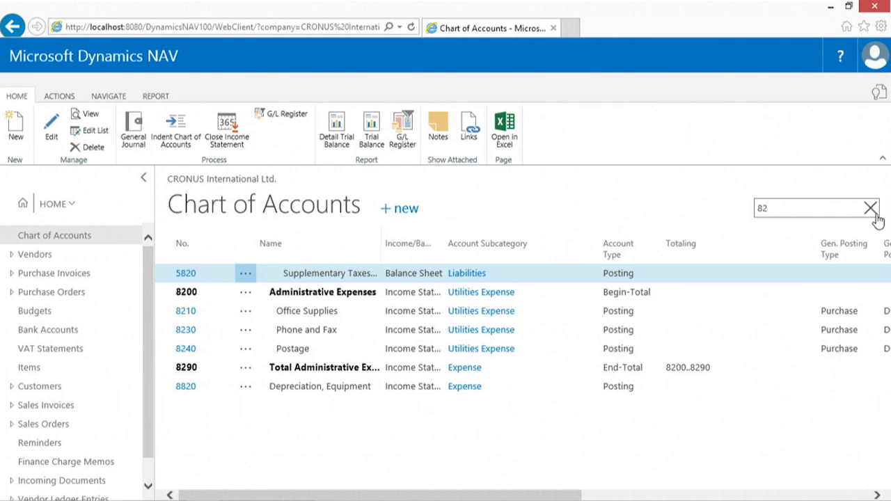
Step: Open the ledger entries of account 8210, Office Supplies, and hide the Incoming Document Files pane to examine the dimension columns
left_click(329, 312)
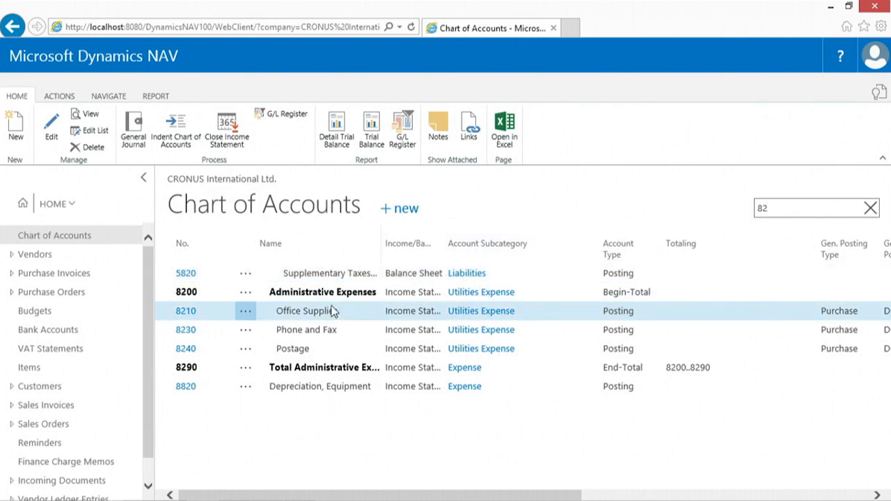
left_click(98, 98)
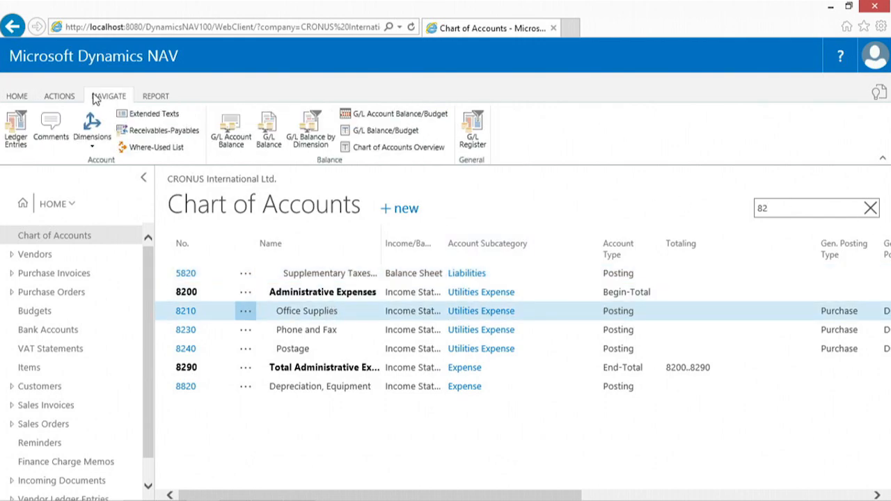
left_click(15, 130)
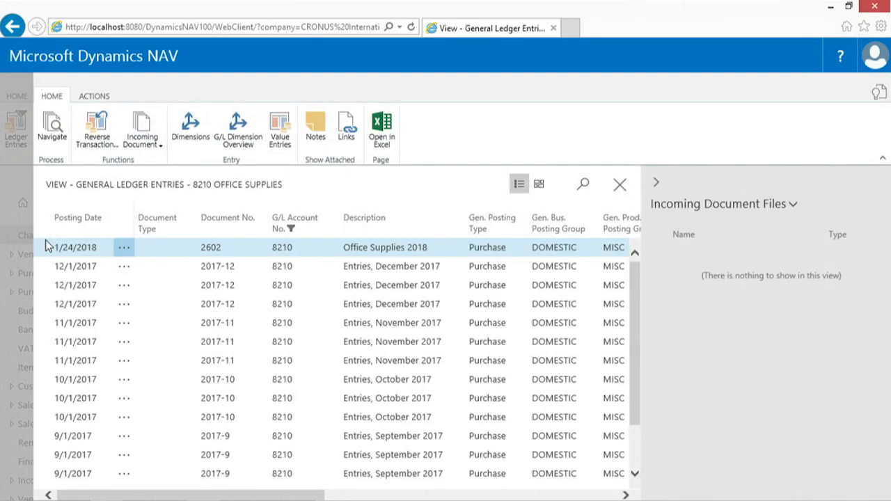
left_click(657, 185)
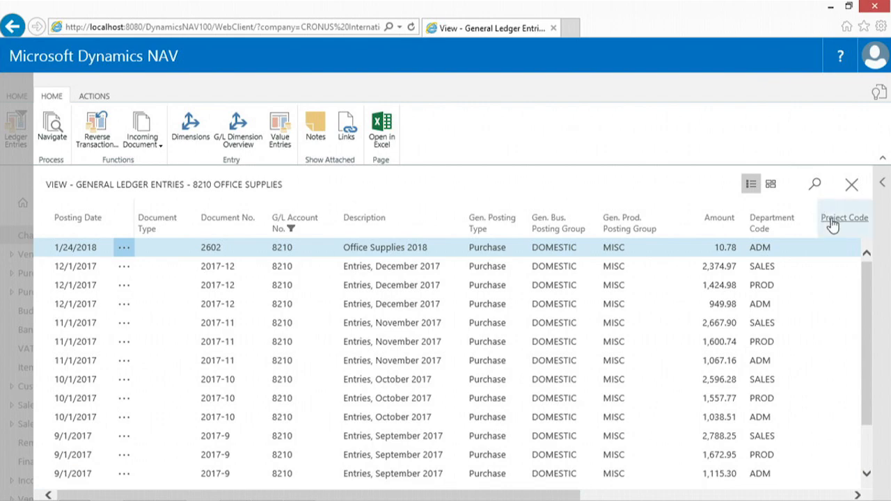
Step: Examine the Department Code and Project Code columns of the account 8210 ledger entries, and return to the Accounting Manager home page
left_click_drag(539, 495, 625, 497)
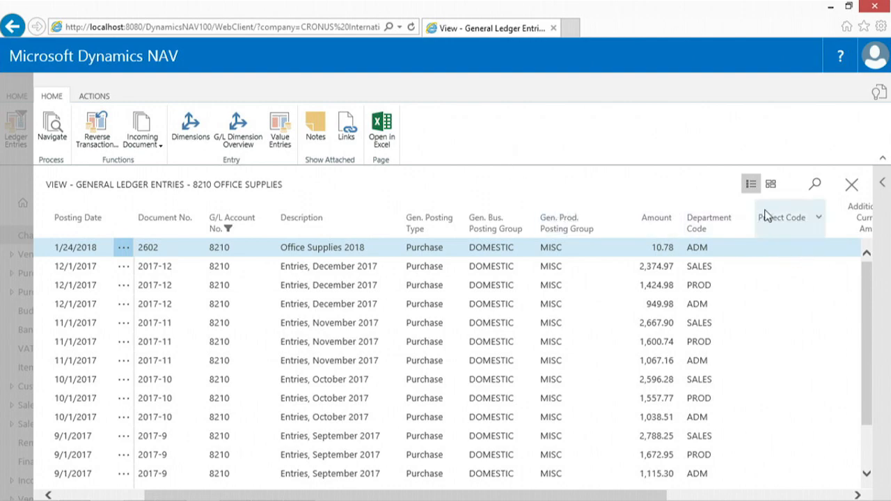
key("Escape")
key("Escape")
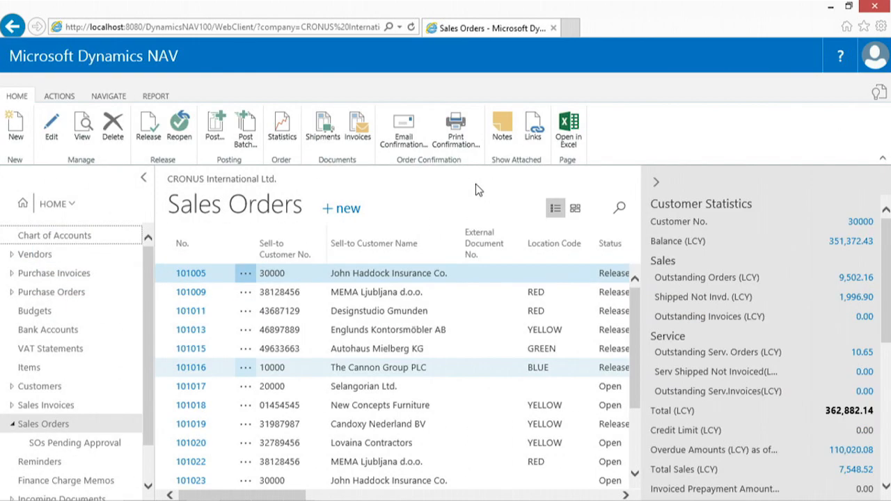
key("Escape")
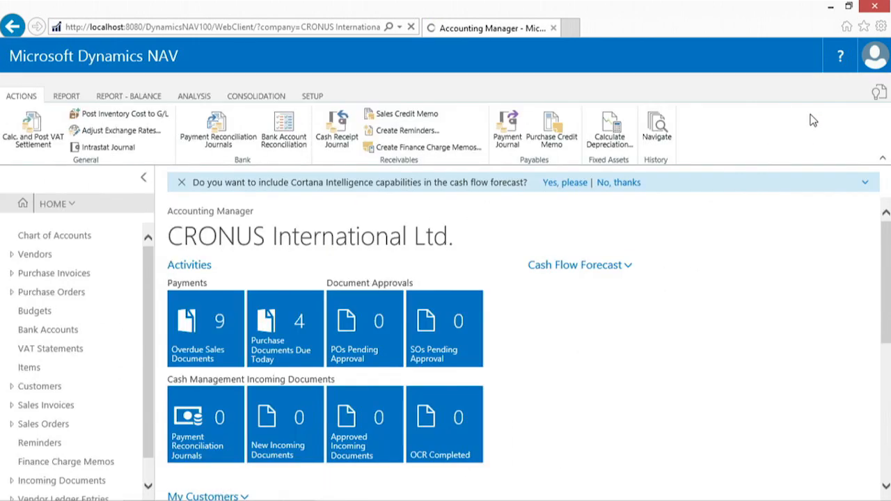
Step: Search the pages and reports for "gen led", open General Ledger Setup and go to its Dimensions section
left_click(877, 94)
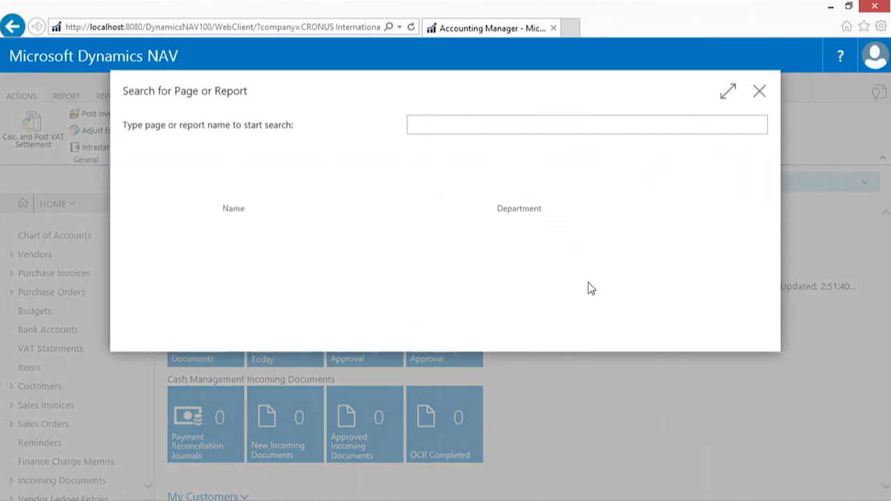
type("gen led")
left_click(282, 273)
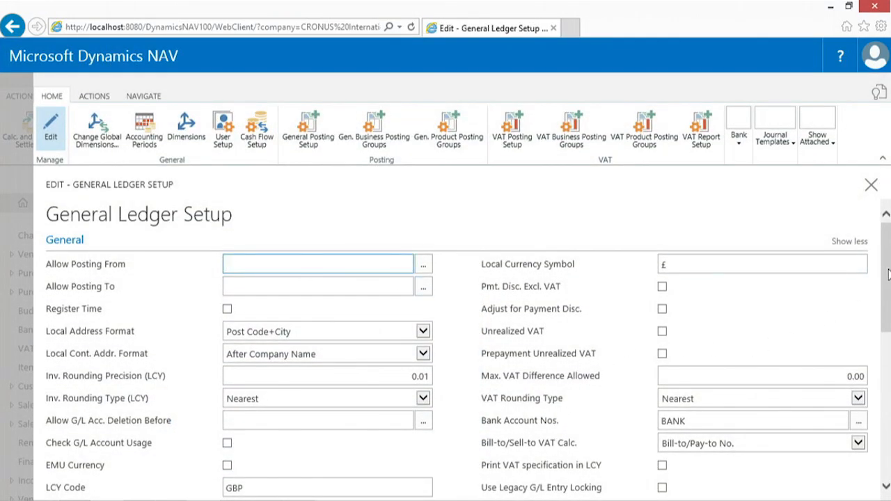
left_click_drag(887, 274, 889, 368)
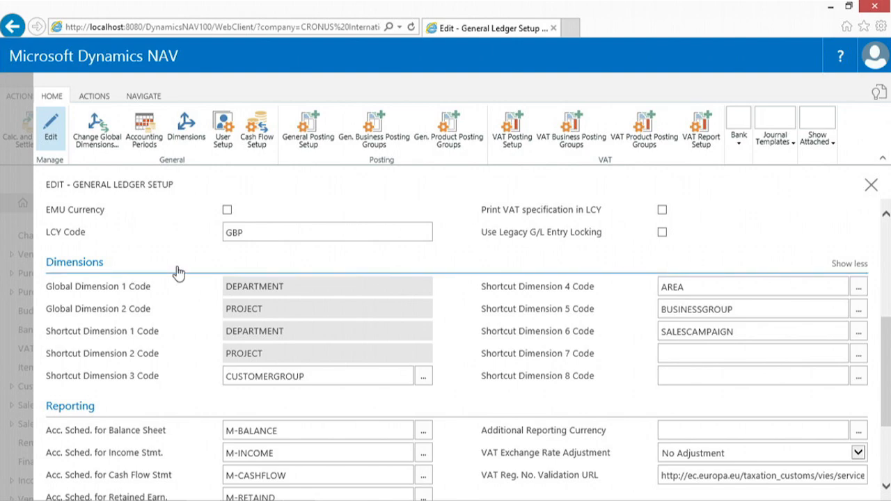
Step: View the Change Global Dimensions options without changing them, and collapse and re-expand the Dimensions section of the setup
left_click(96, 144)
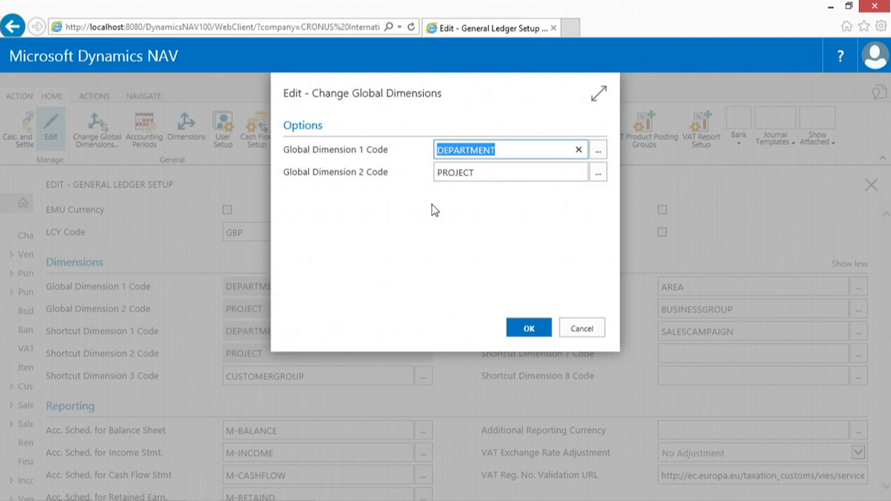
key("Escape")
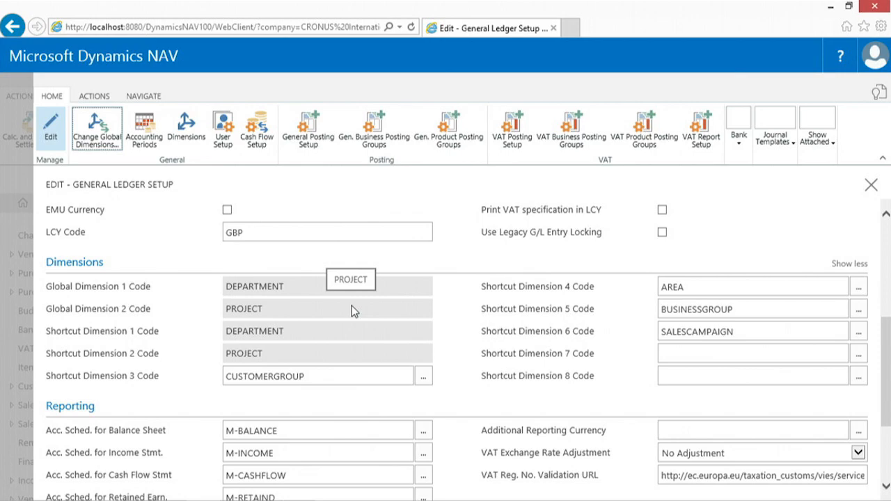
left_click(355, 270)
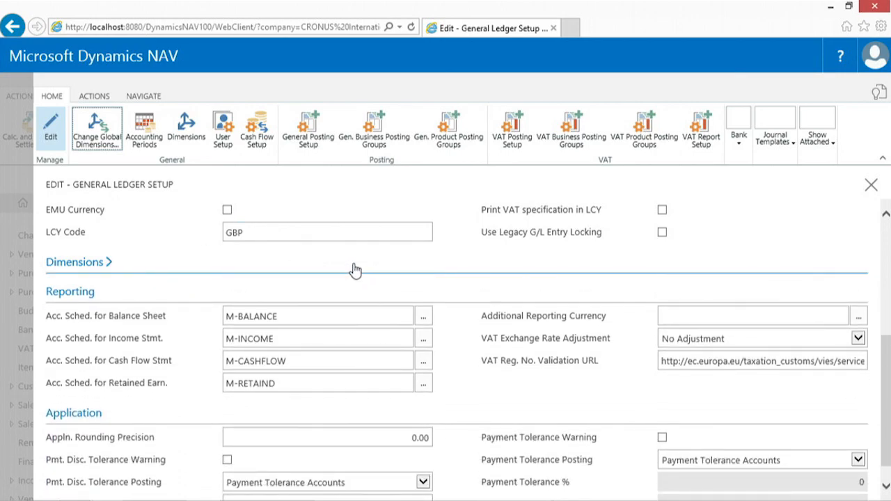
left_click(114, 269)
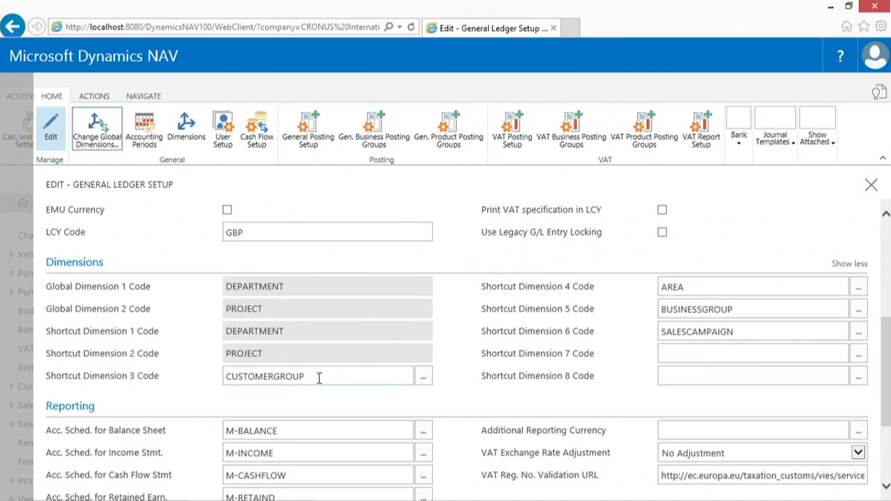
Step: Set Shortcut Dimension 7 Code to PURCHASER and close General Ledger Setup
left_click(683, 357)
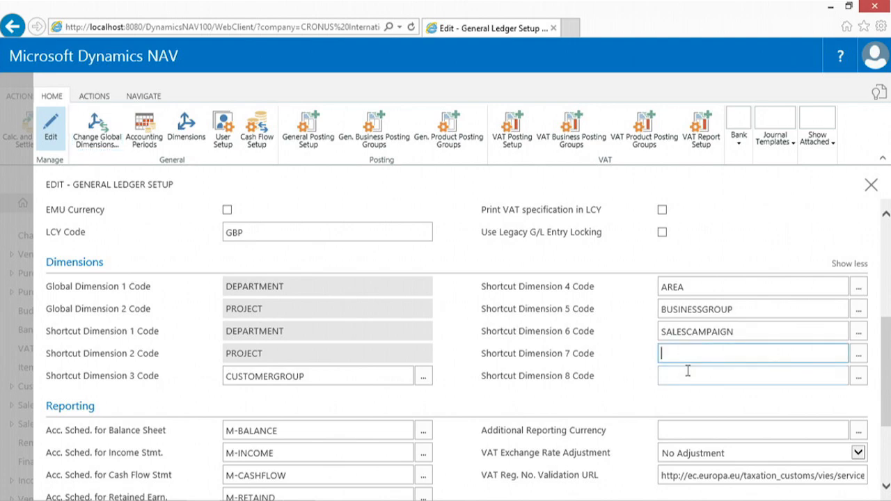
type("pur")
left_click(633, 411)
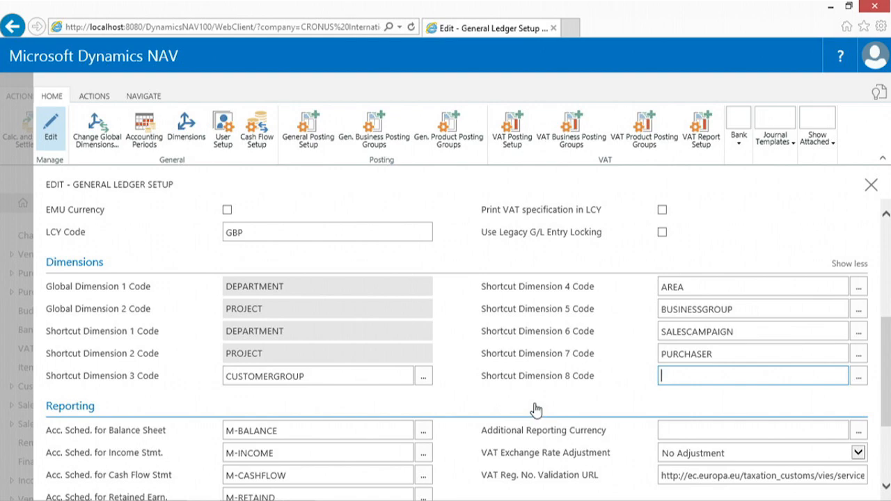
key("Escape")
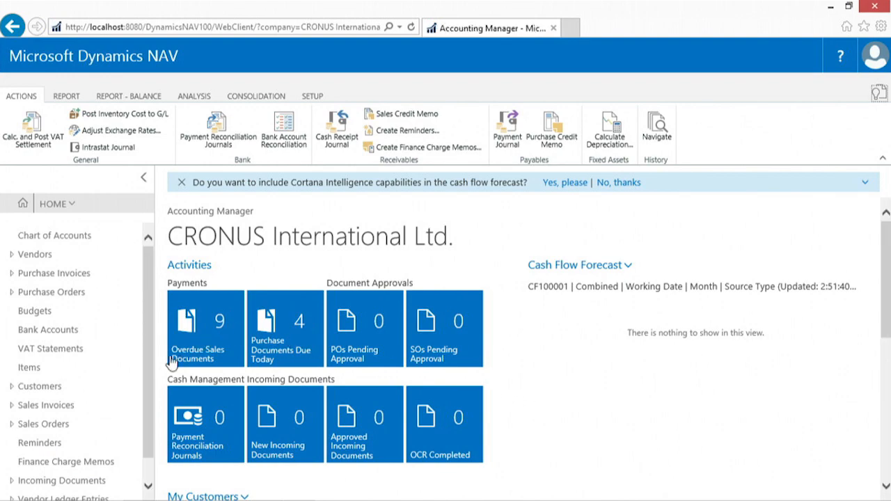
Step: Create a new sales order for the customer Training Dimension
left_click(54, 424)
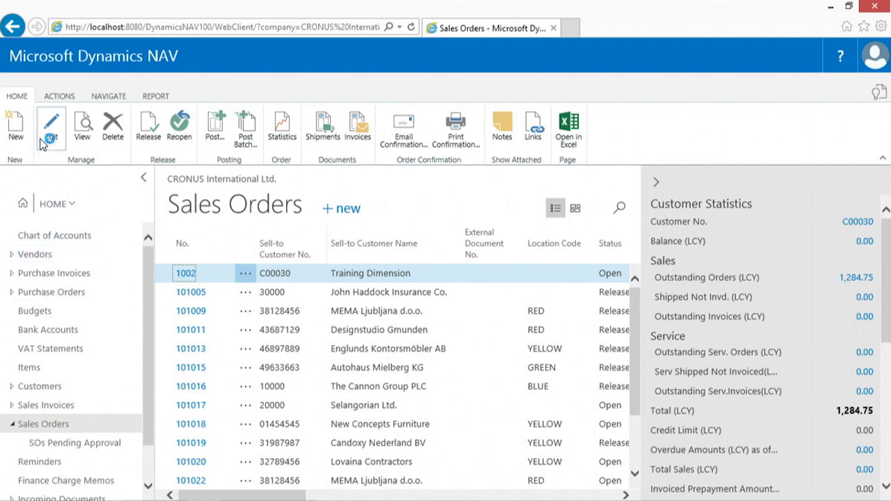
left_click(22, 137)
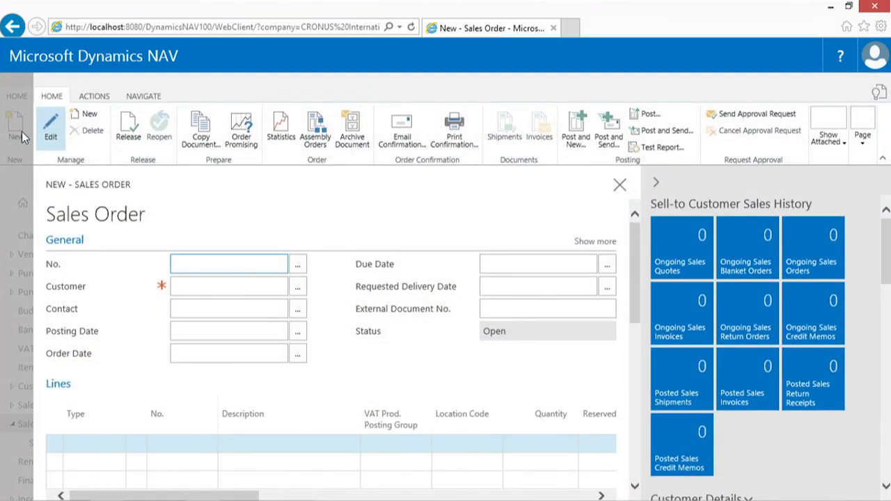
key("Tab")
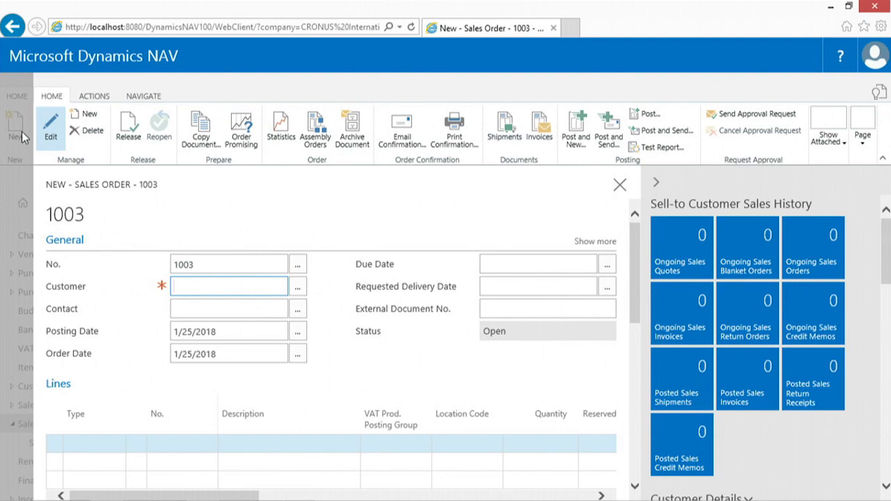
left_click(296, 291)
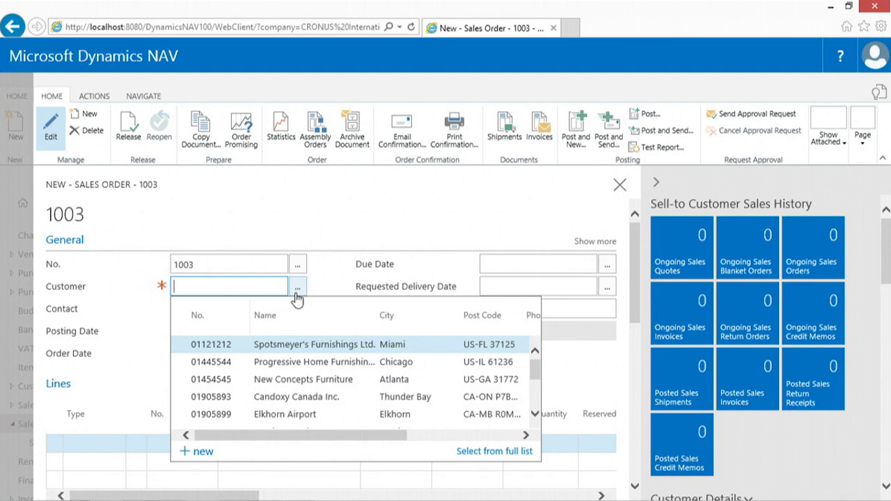
scroll(334, 382, "down", 10)
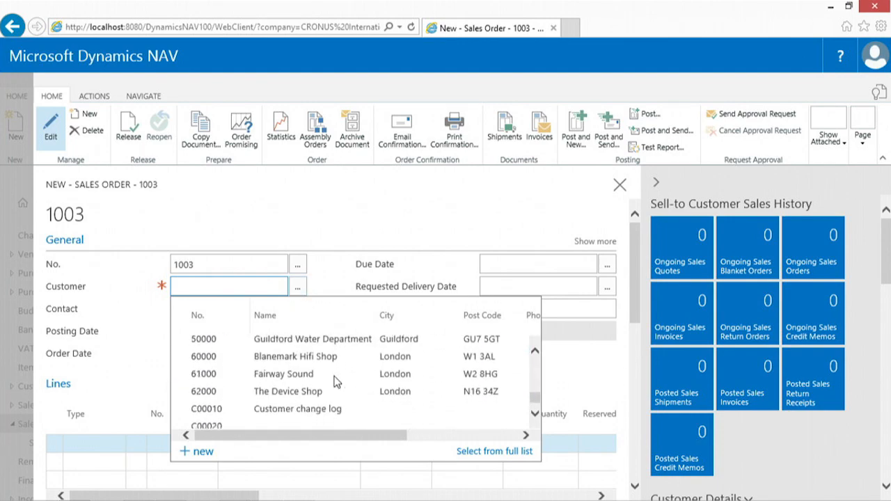
scroll(334, 381, "down", 2)
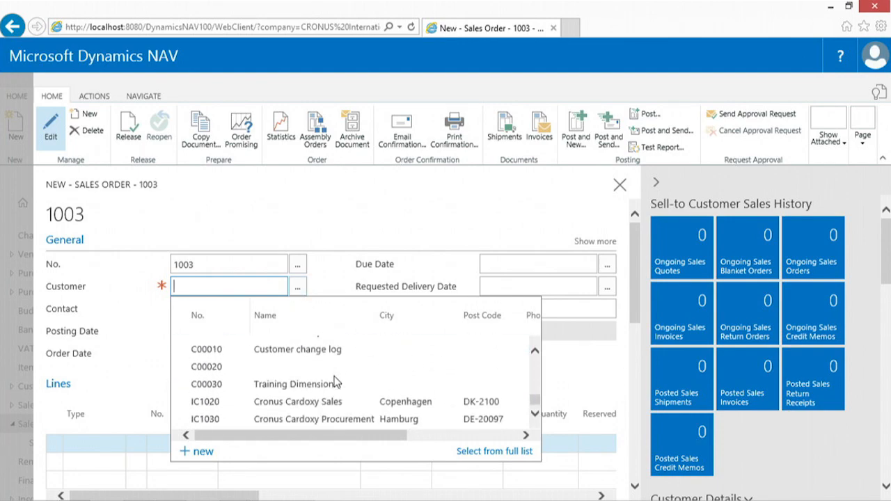
left_click(422, 383)
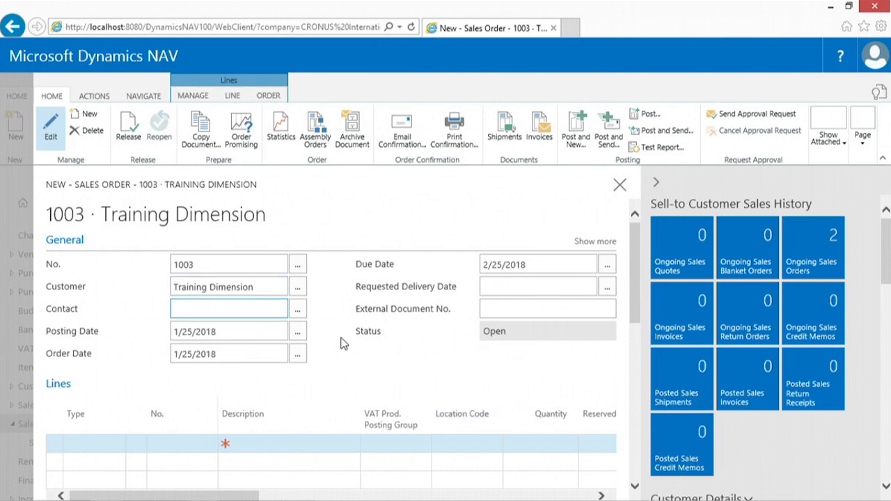
Step: Add a first order line of type Item with item number 1908-S
left_click(78, 451)
left_click(74, 456)
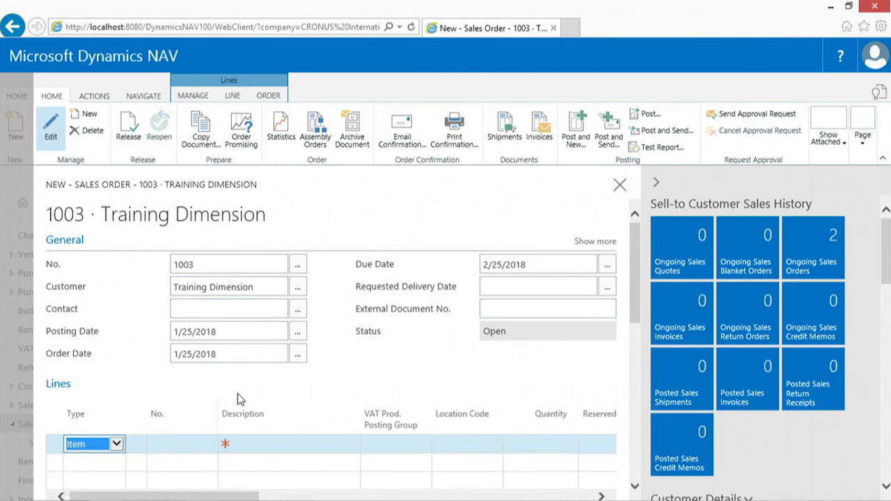
key("Tab")
type("1908")
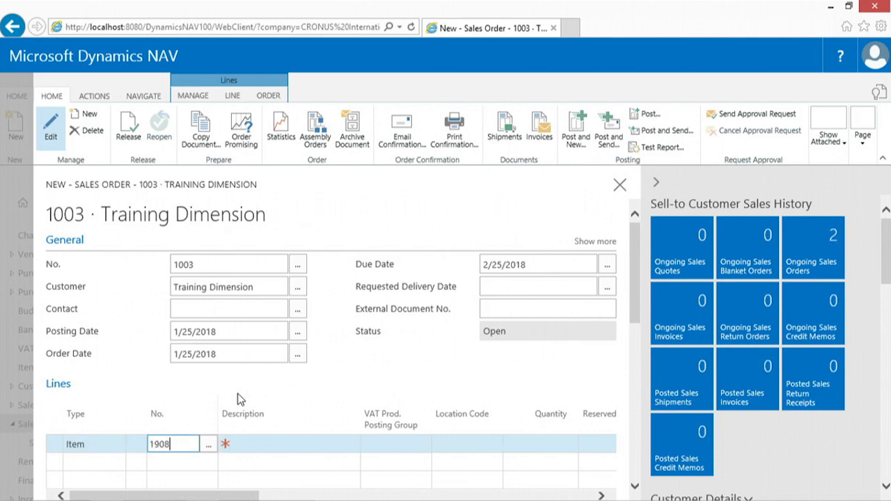
type("-S")
key("Tab")
key("Tab")
key("Tab")
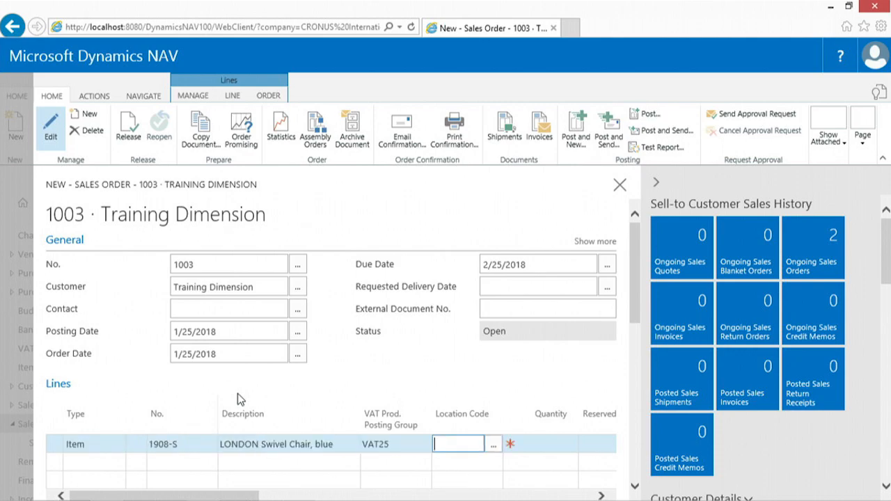
Step: Set the 1908-S line's location code to BLUE and its quantity to 10
type("bl")
key("Tab")
type("1")
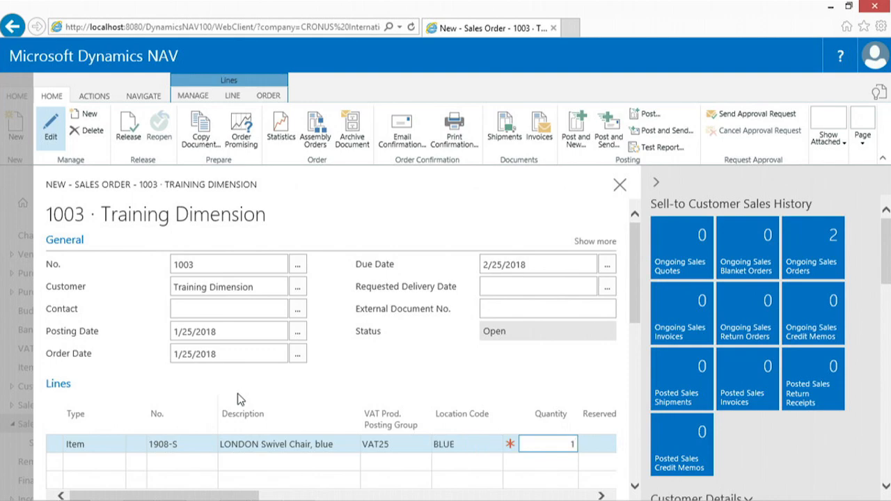
type("0")
key("shift+Tab")
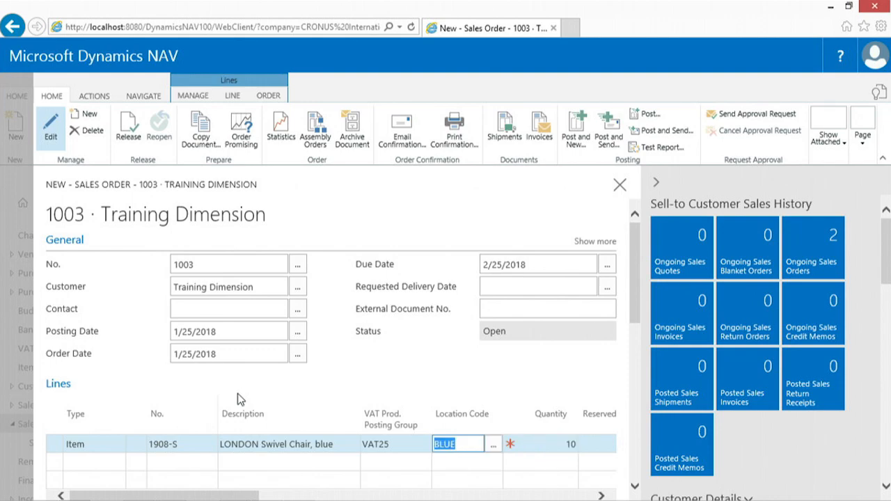
Step: Add the Department Code, Customergroup Code, Area Code and Businessgroup Code columns to the sales order lines
left_click(512, 427)
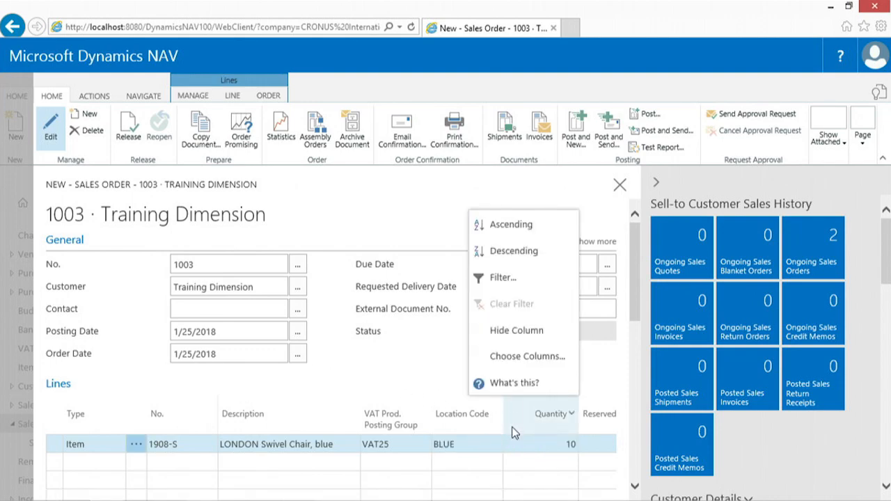
left_click(515, 359)
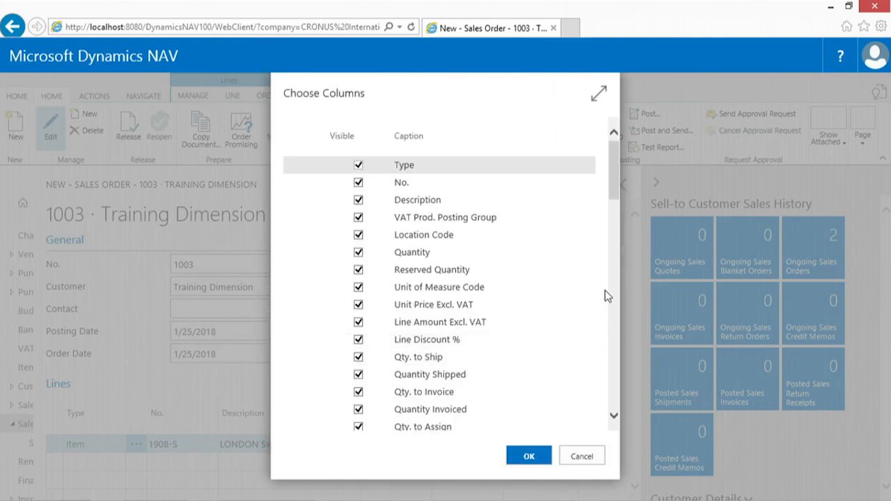
left_click_drag(616, 186, 619, 390)
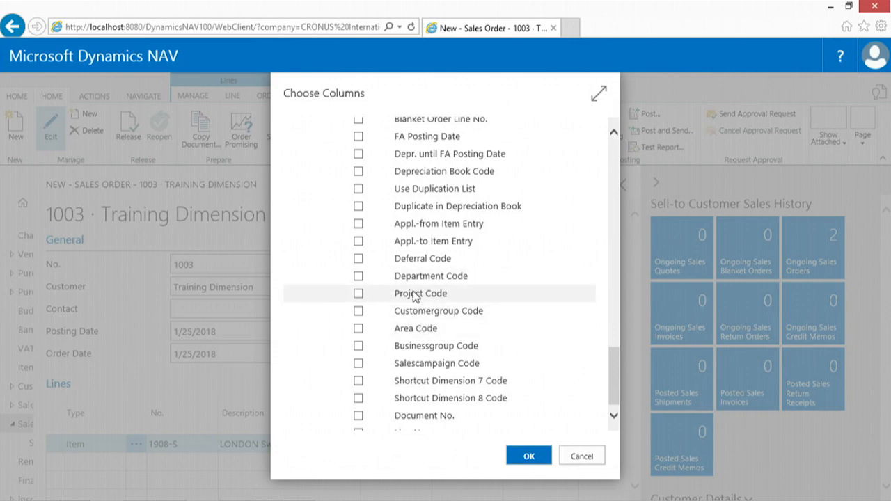
left_click(359, 279)
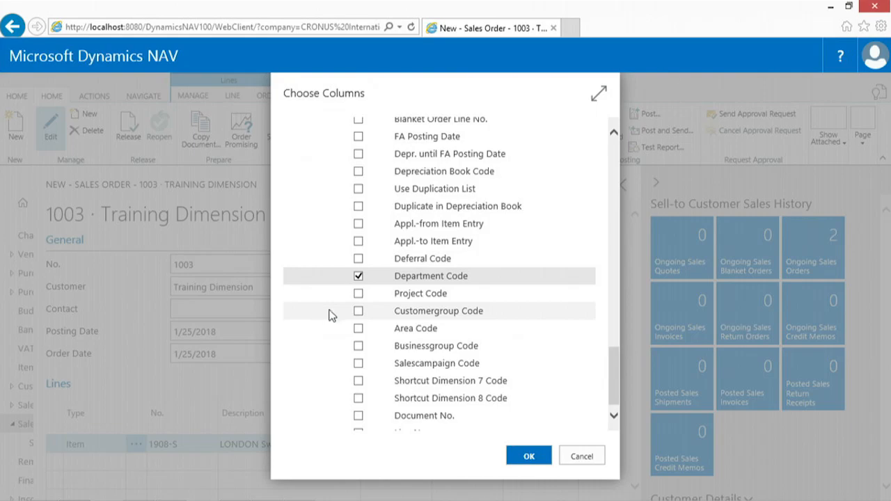
left_click(358, 312)
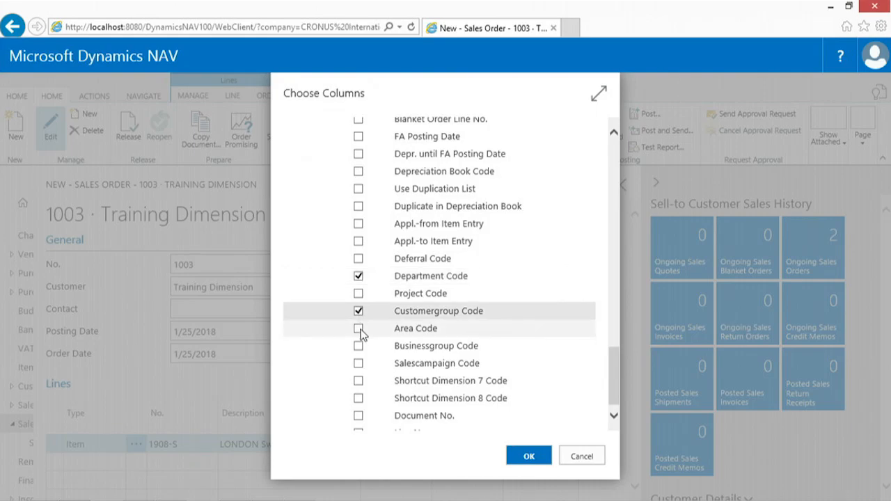
left_click(360, 330)
left_click(359, 346)
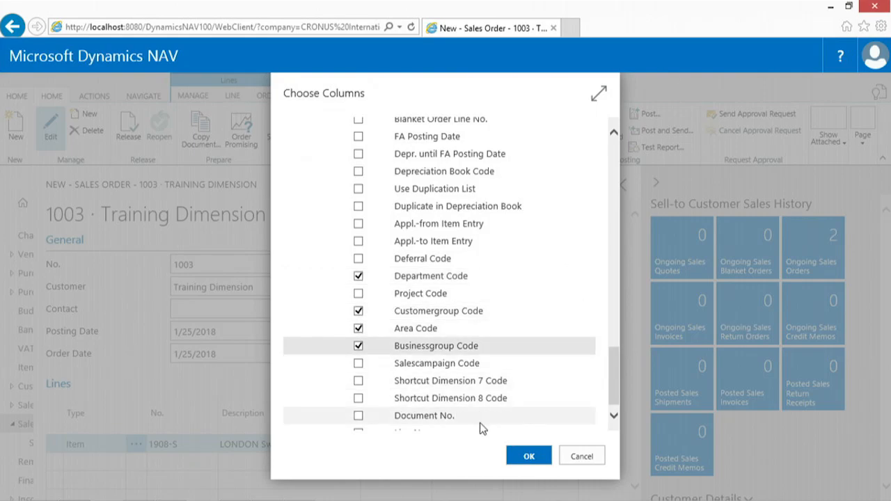
left_click(527, 456)
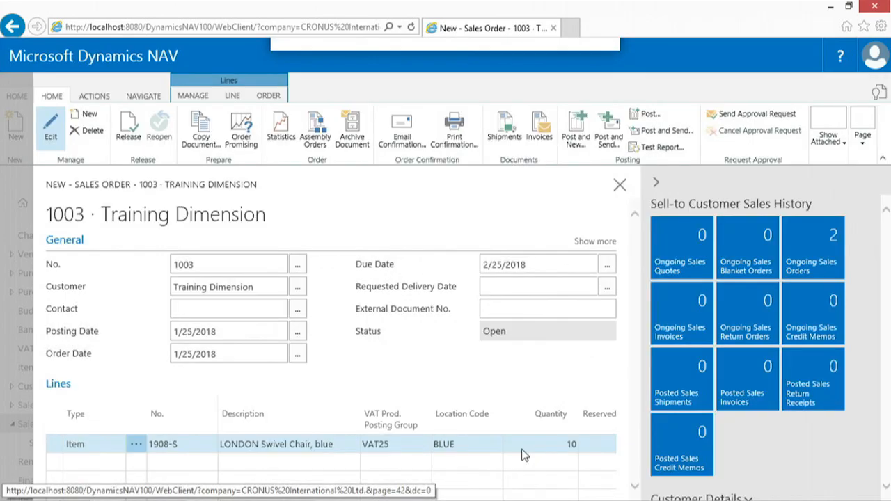
Step: Set the Customergroup Code of the 1908-S sales order line to MEDIUM, leaving the Department Code blank
left_click(376, 444)
key("Tab")
key("Tab")
key("Tab")
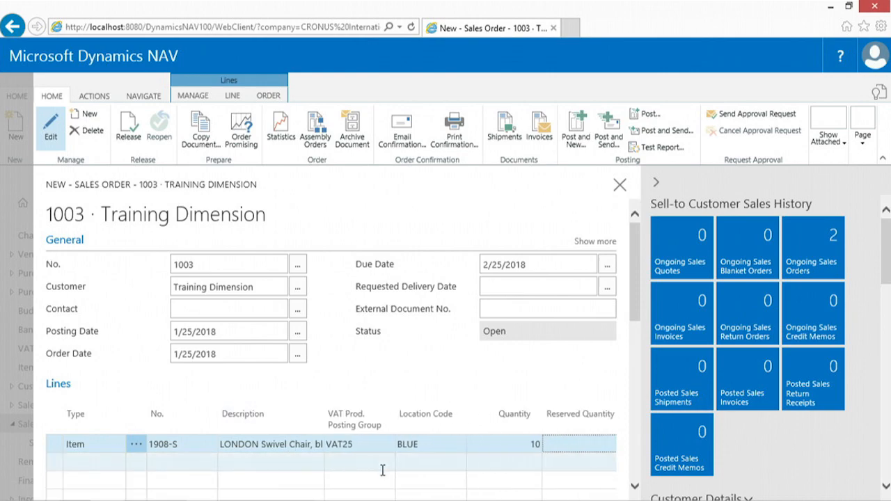
key("Tab")
key("Tab")
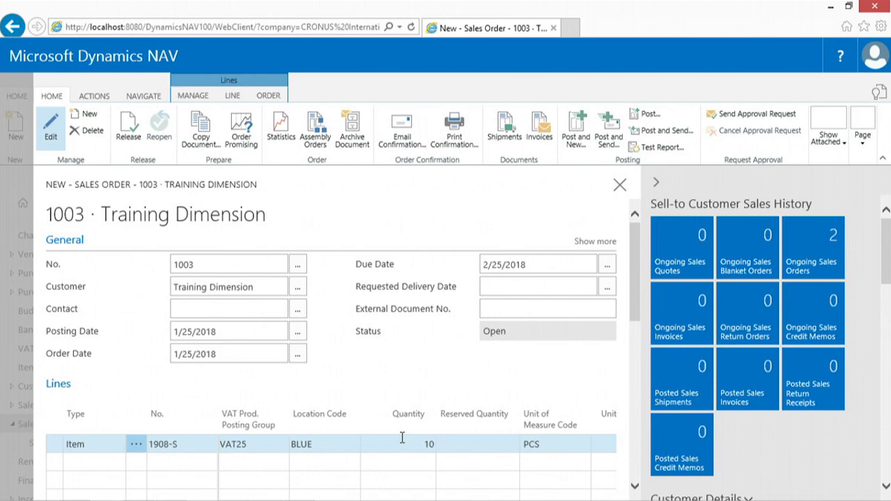
key("Tab")
key("Tab")
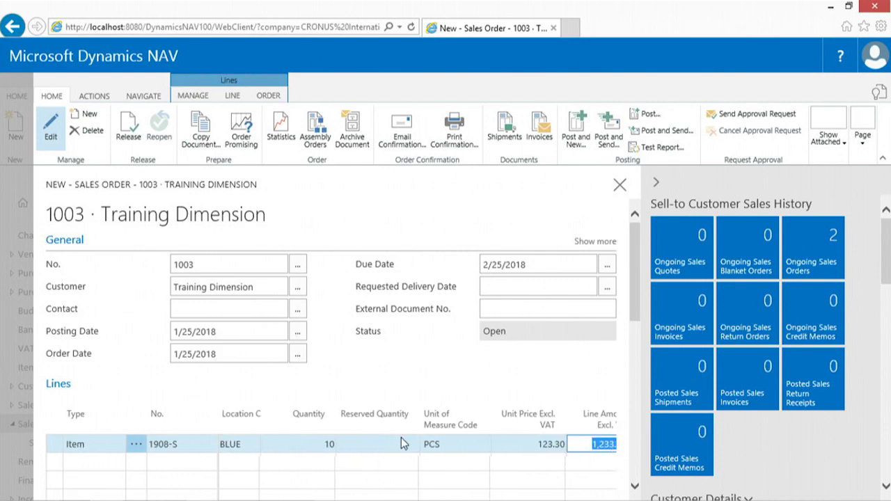
type("10")
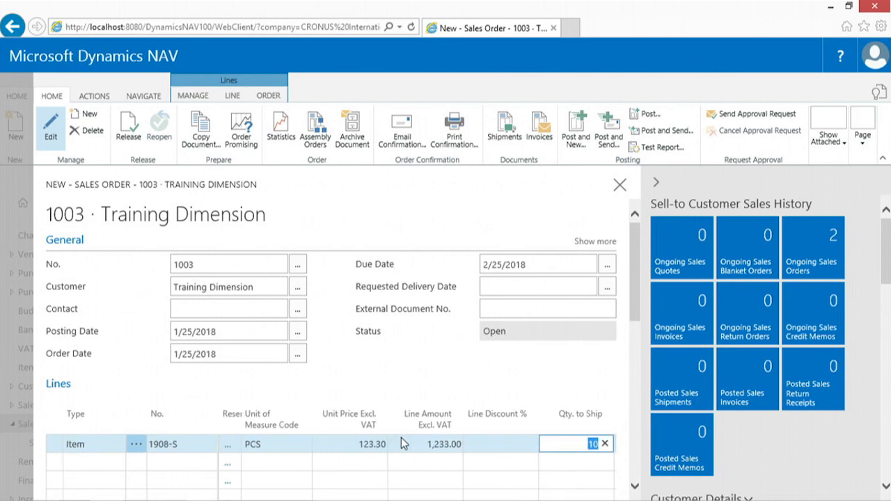
key("Tab")
key("Tab")
key("Tab")
key("Tab")
key("Tab")
key("Tab")
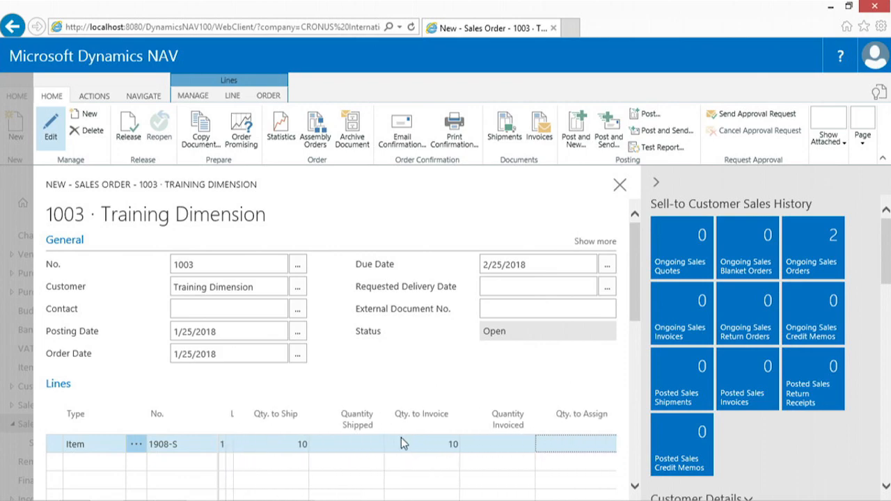
key("Tab")
key("Tab")
key("Tab")
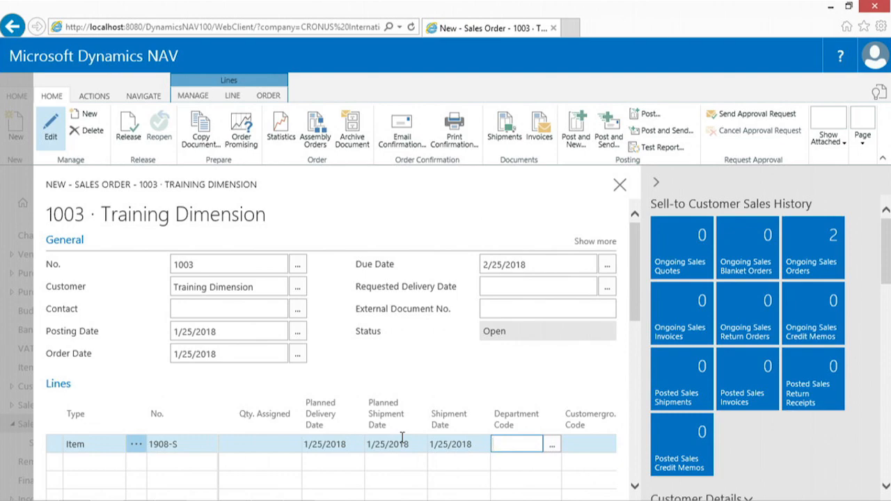
key("Tab")
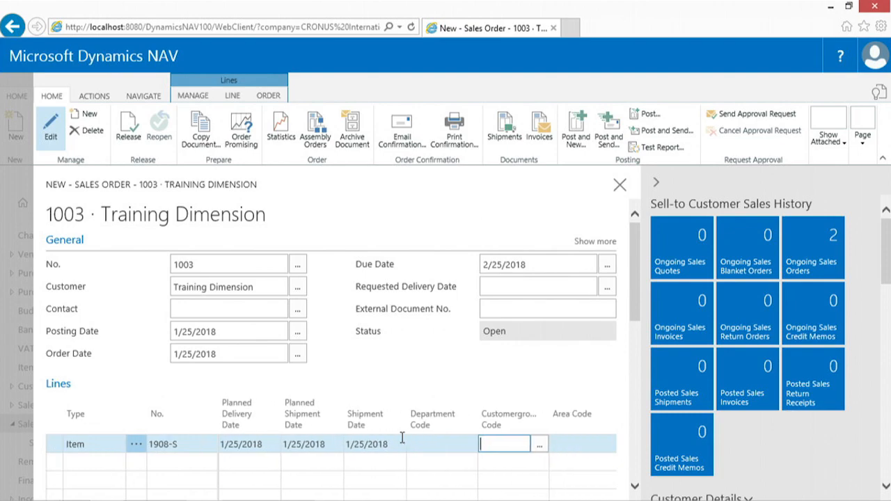
type("M")
key("Tab")
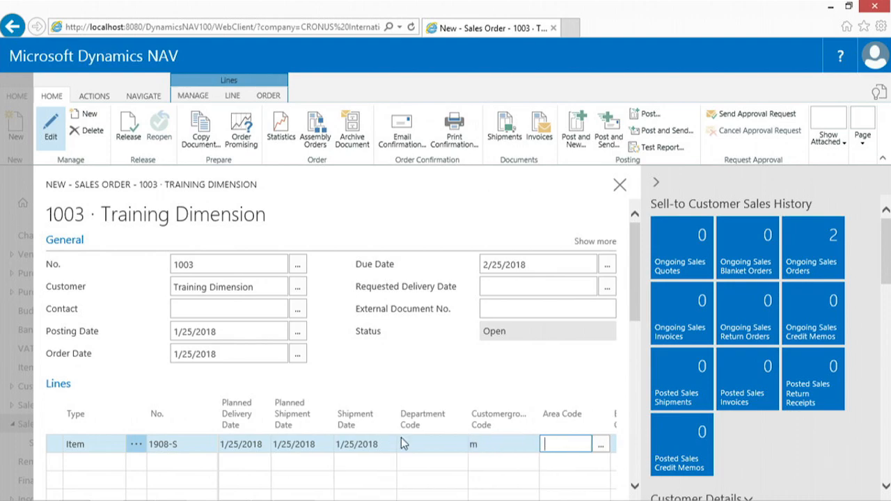
key("shift+Tab")
type("medium")
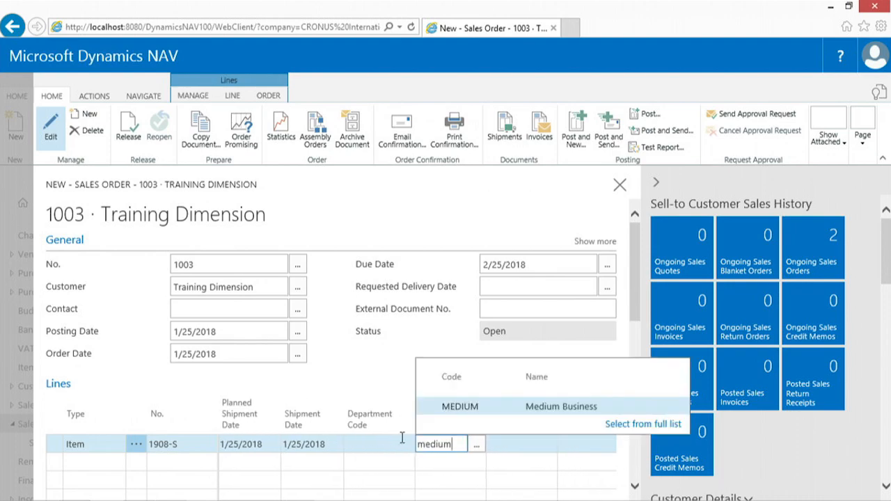
key("Tab")
Step: Set the 1908-S line's Area Code to 30 and its Businessgroup Code to OFFICE
key("Tab")
type("30")
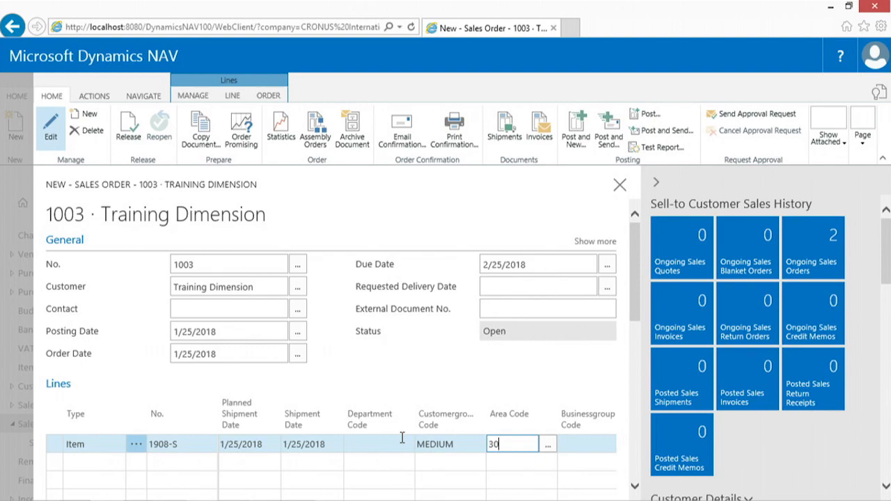
key("Tab")
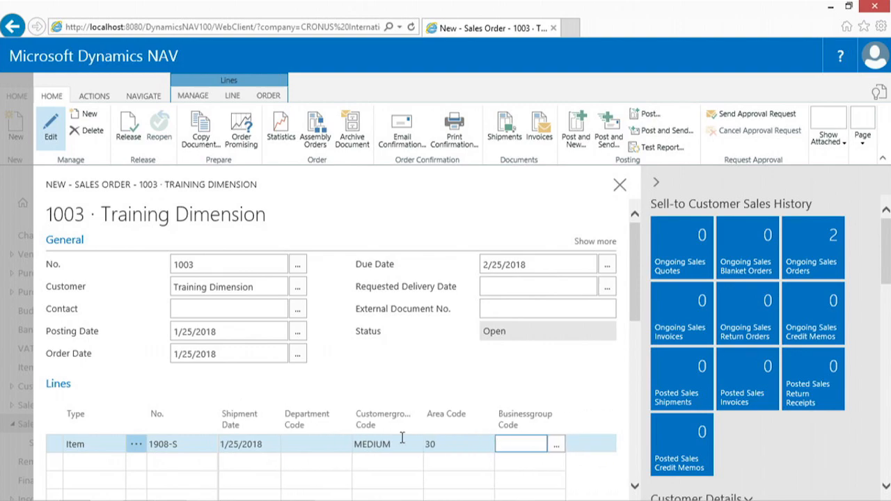
type("of")
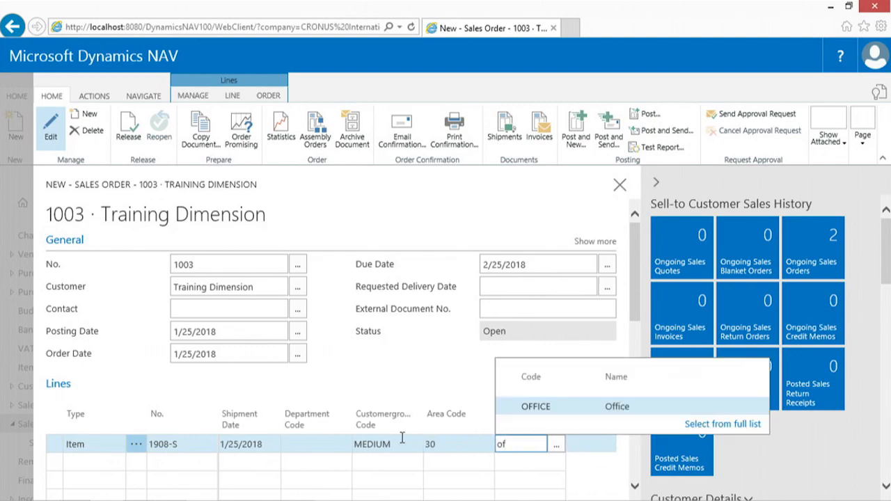
key("shift+Tab")
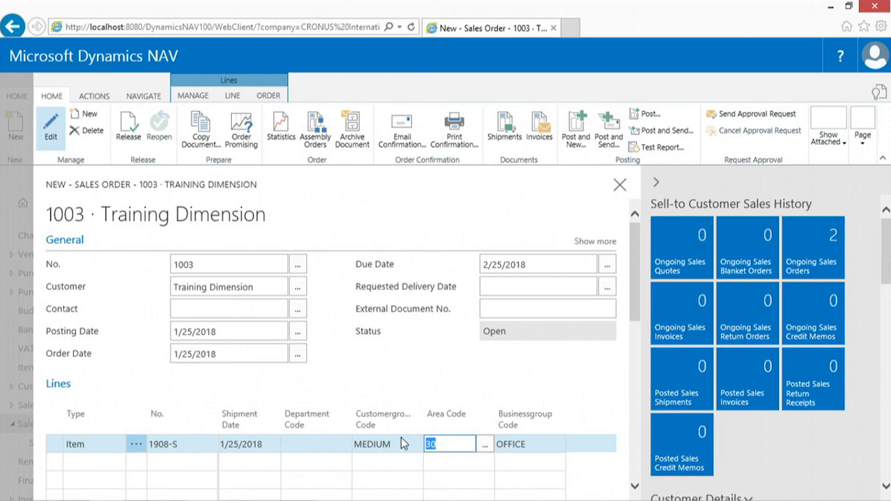